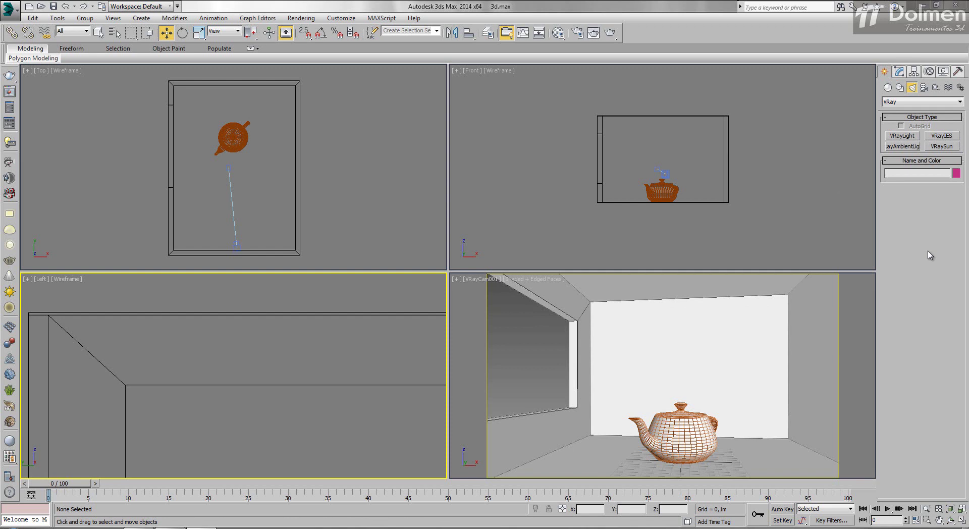
Review the scene's display unit scale and system unit scale in Units Setup.
left_click(861, 304)
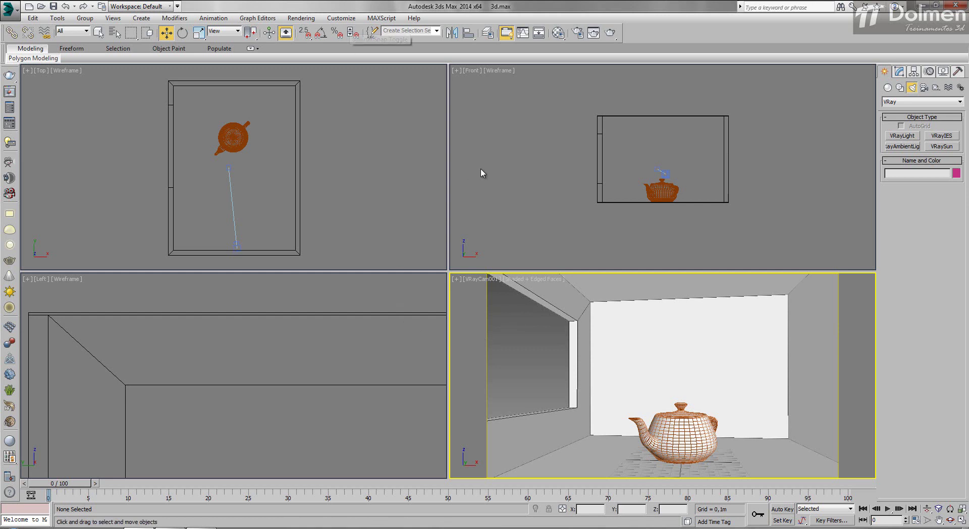
left_click(341, 18)
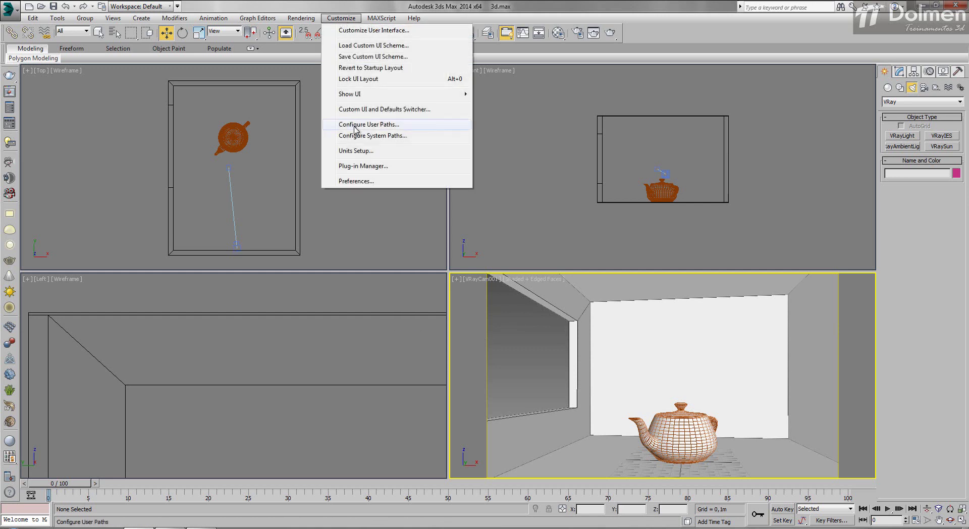
left_click(370, 152)
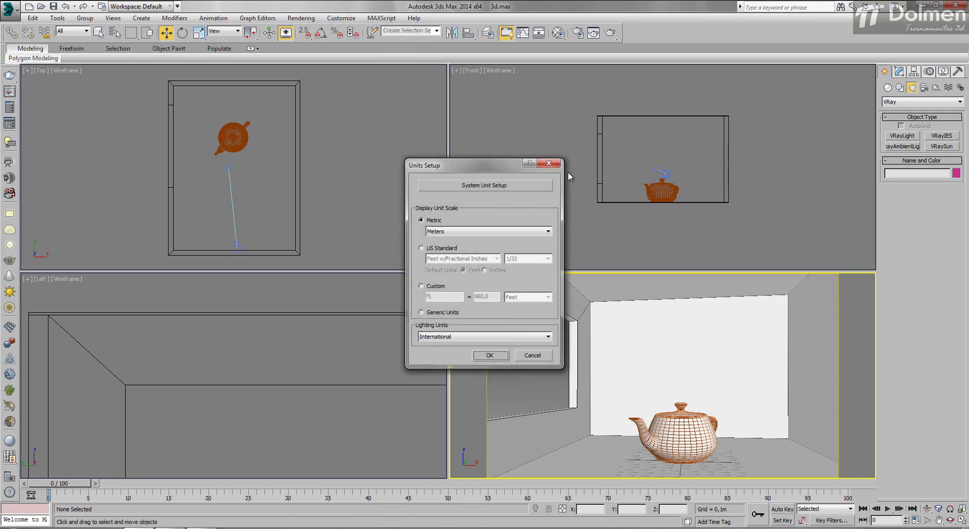
left_click(490, 188)
left_click_drag(494, 208, 324, 195)
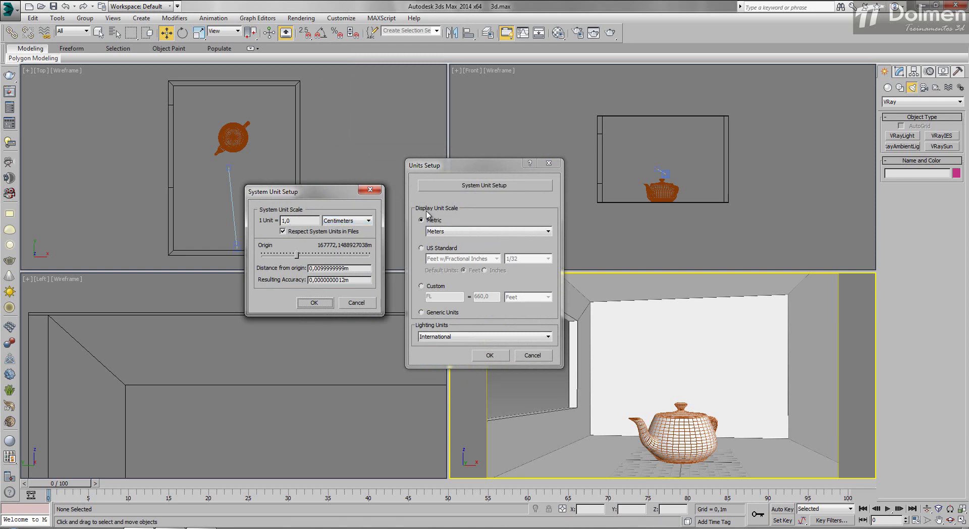
left_click(316, 302)
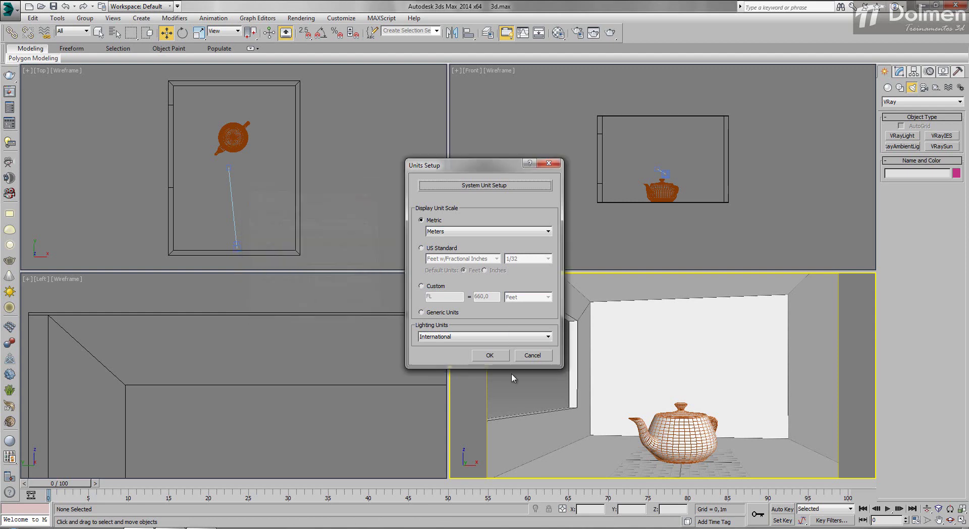
left_click(490, 355)
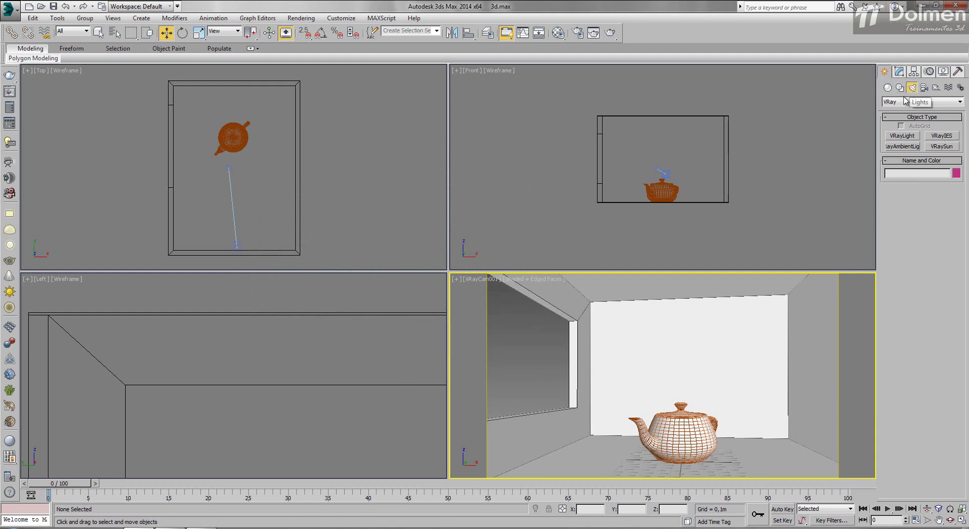
Create a targeted VRayIES light in the Front view, running from just below the ceiling straight down to the floor at the teapot.
left_click(942, 136)
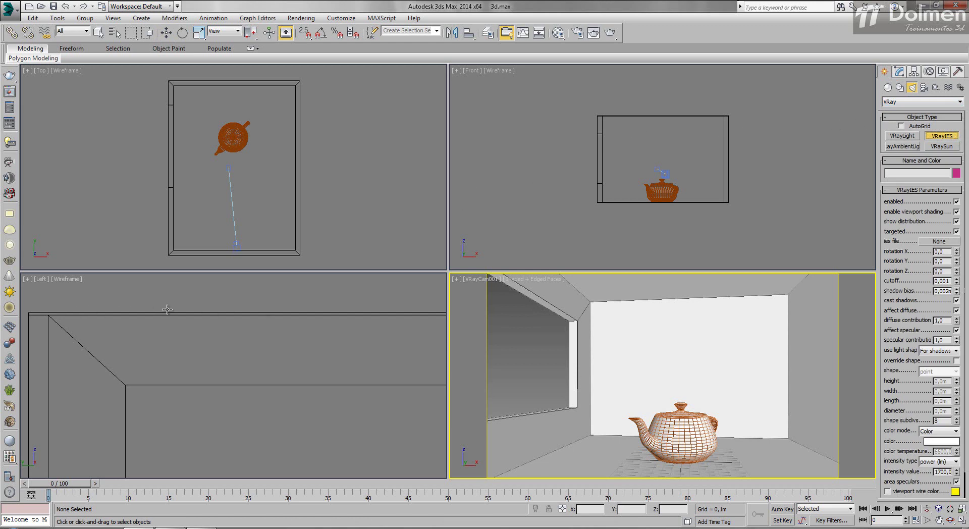
middle_click_drag(602, 166, 588, 174)
scroll(608, 168, "up", 3)
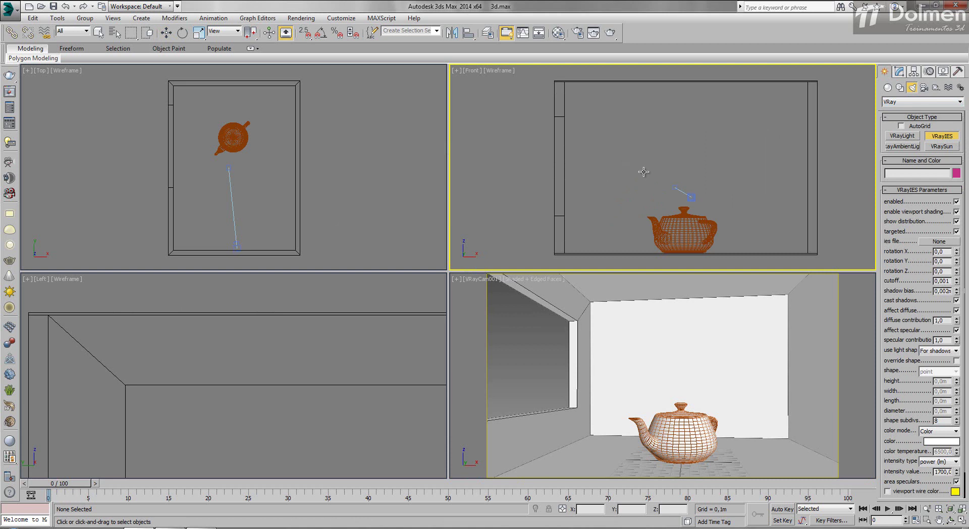
left_click_drag(680, 87, 680, 252)
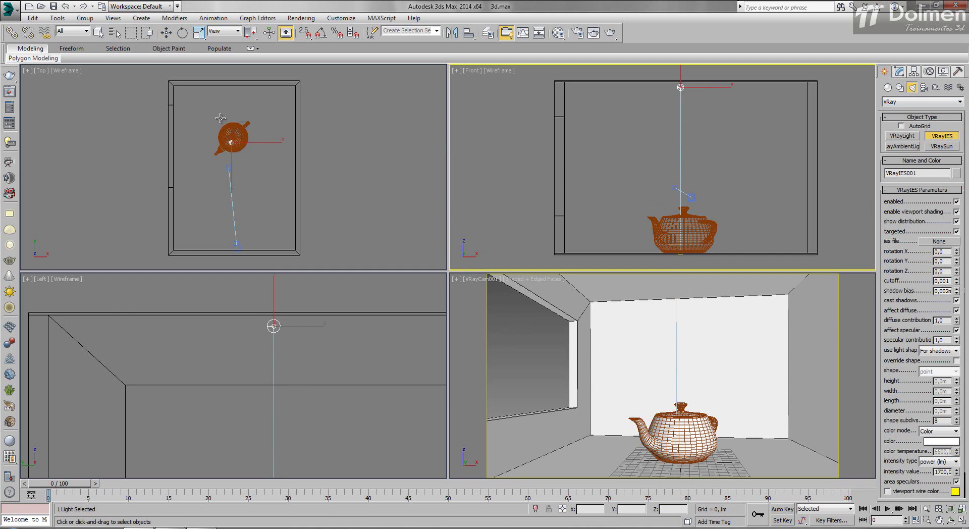
right_click(406, 200)
Test-render the camera view with the new light and close the frame buffer.
right_click(520, 360)
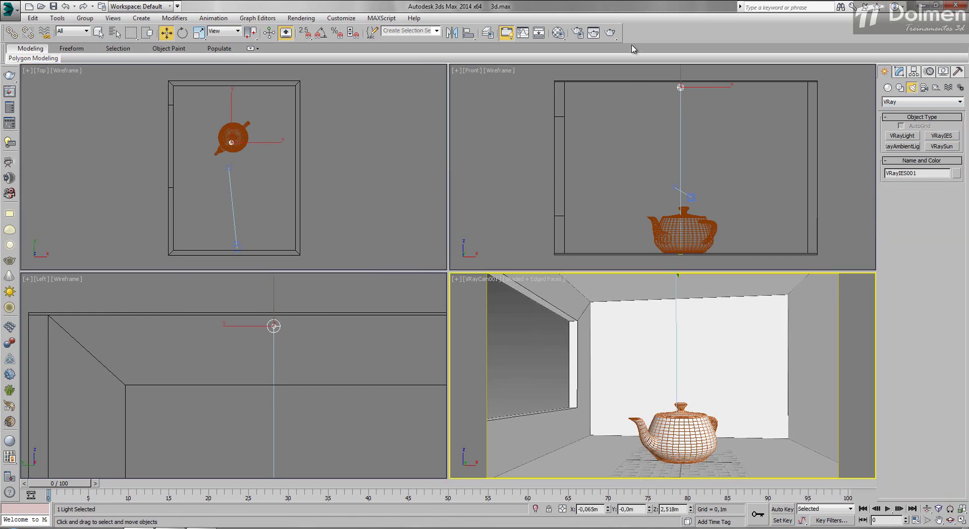
left_click(611, 33)
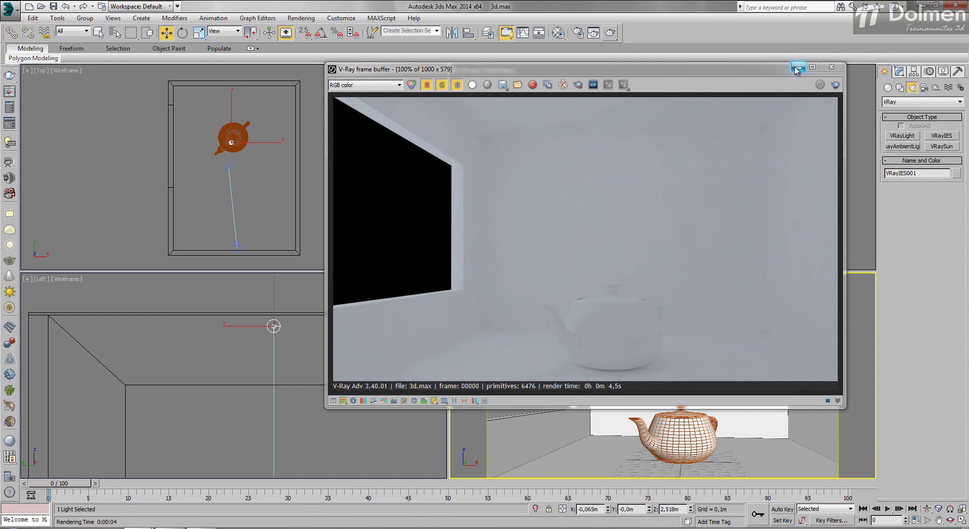
left_click(767, 70)
left_click_drag(767, 74, 692, 92)
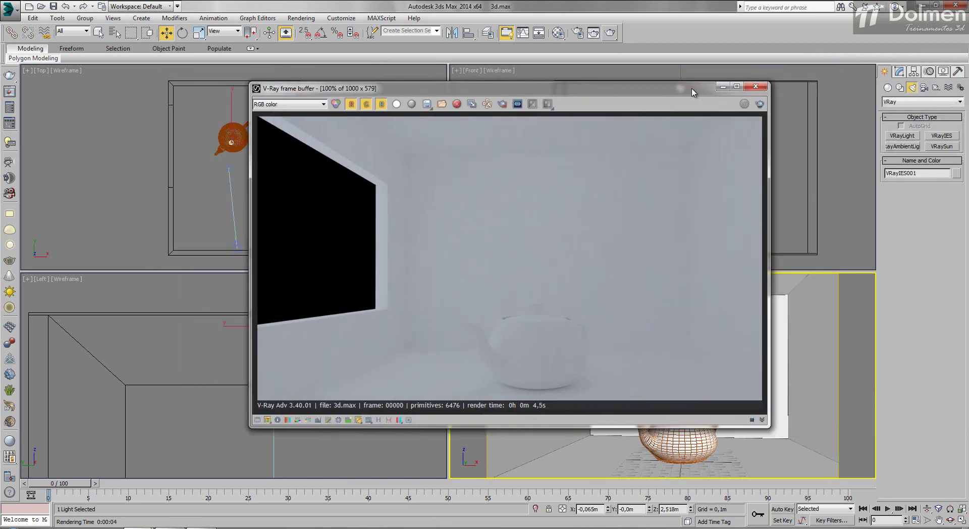
left_click(755, 85)
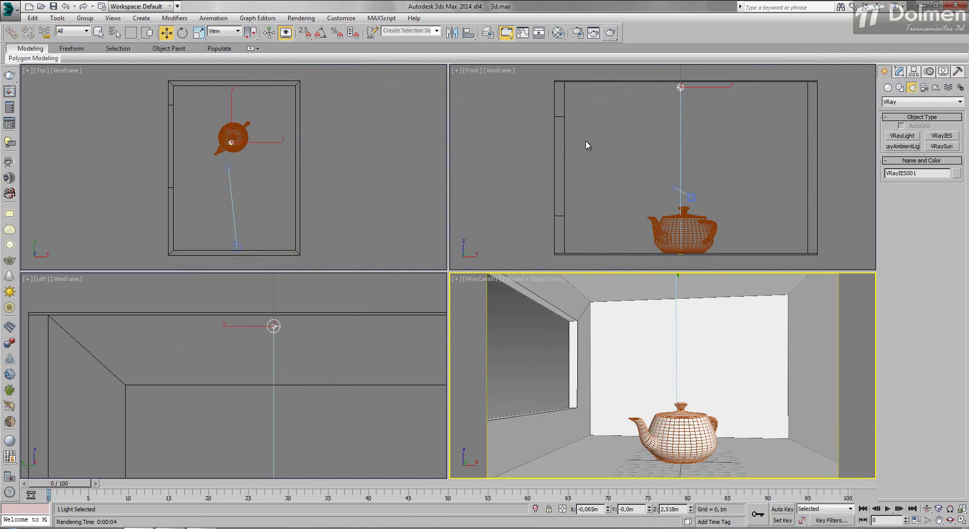
Load the 5.IES file from the Aula12 folder into the VRayIES light and render the camera view.
left_click(899, 72)
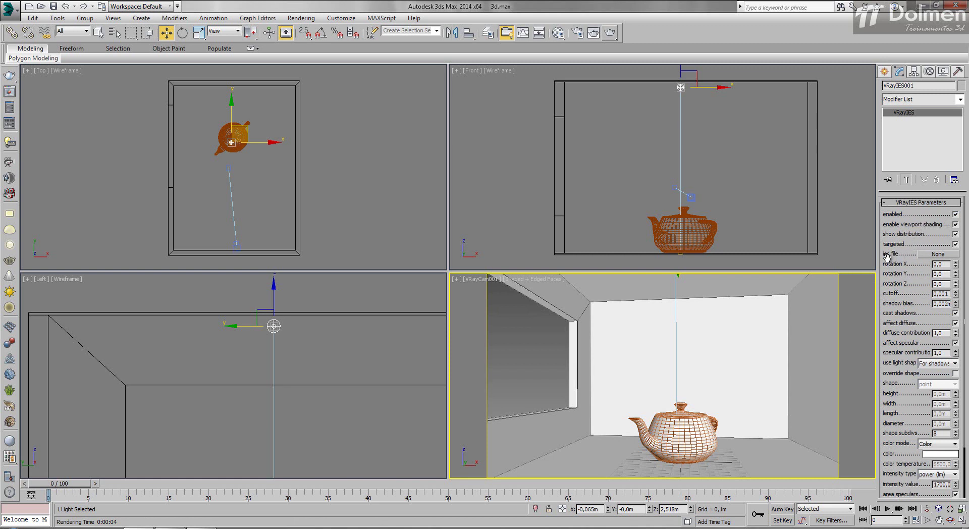
left_click(946, 257)
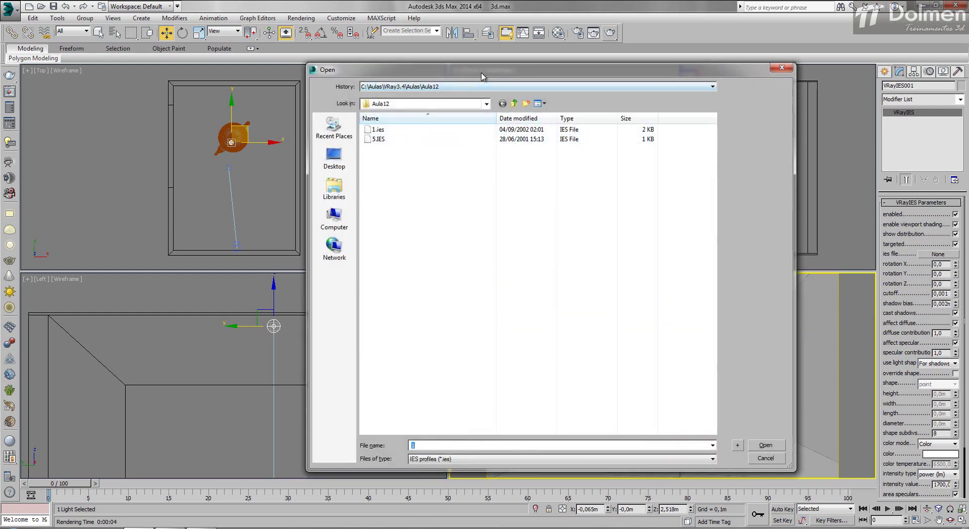
left_click_drag(481, 76, 323, 75)
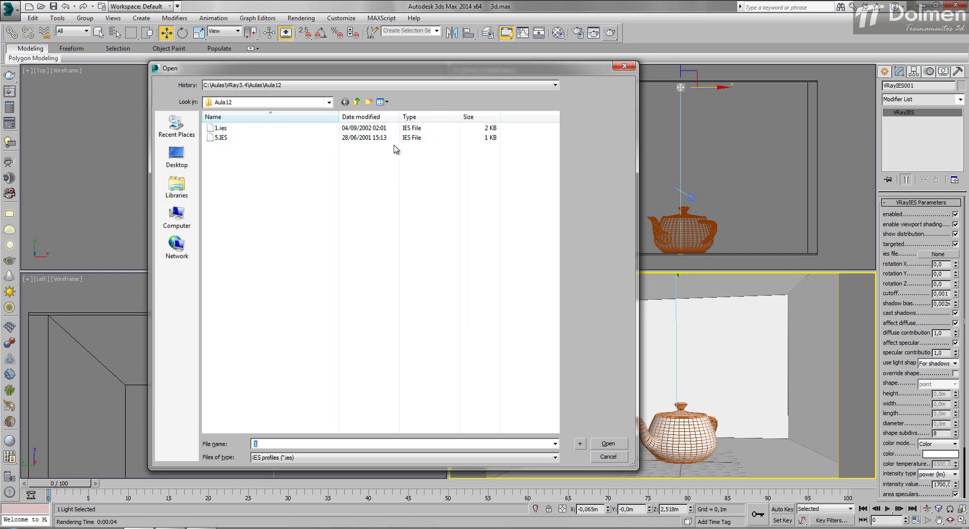
left_click(224, 138)
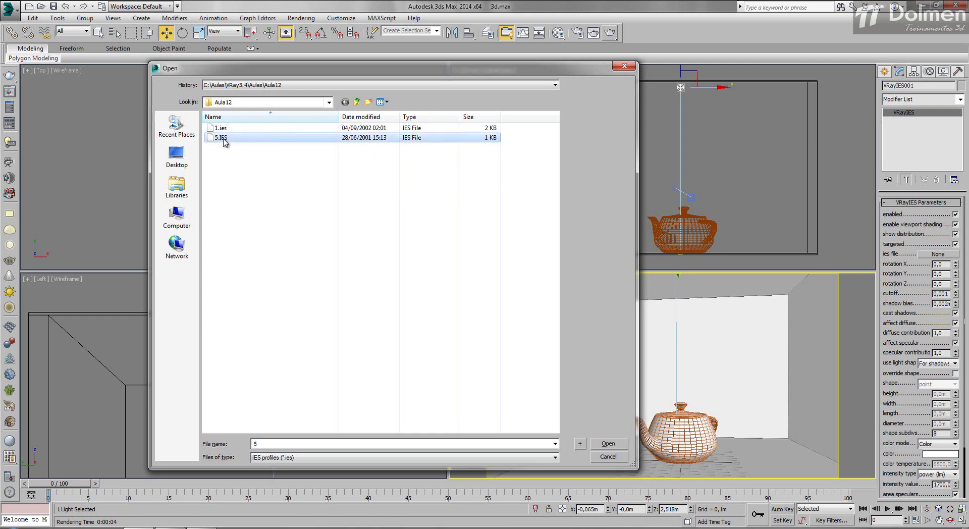
double_click(225, 138)
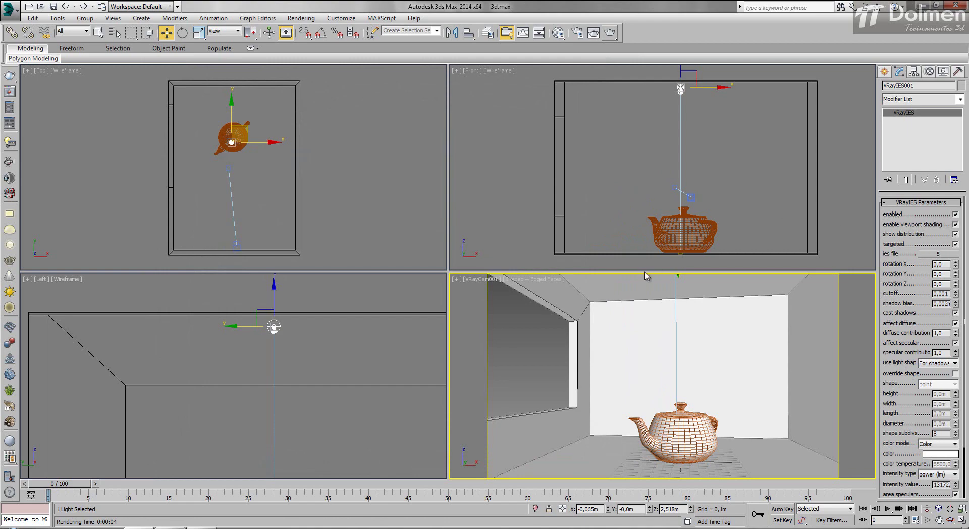
left_click(610, 33)
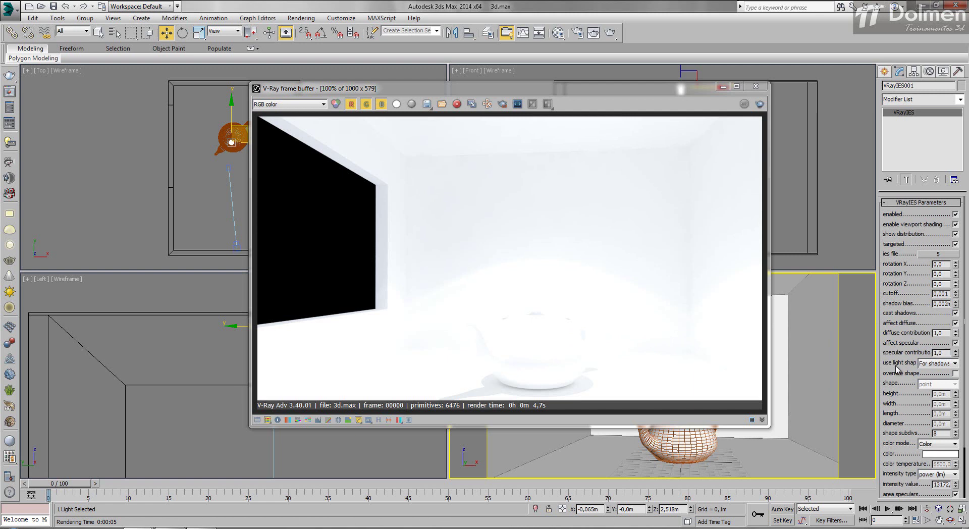
Set the VRayIES light's use light shape option to illumination and shadows, keeping its color mode on Color.
left_click(946, 367)
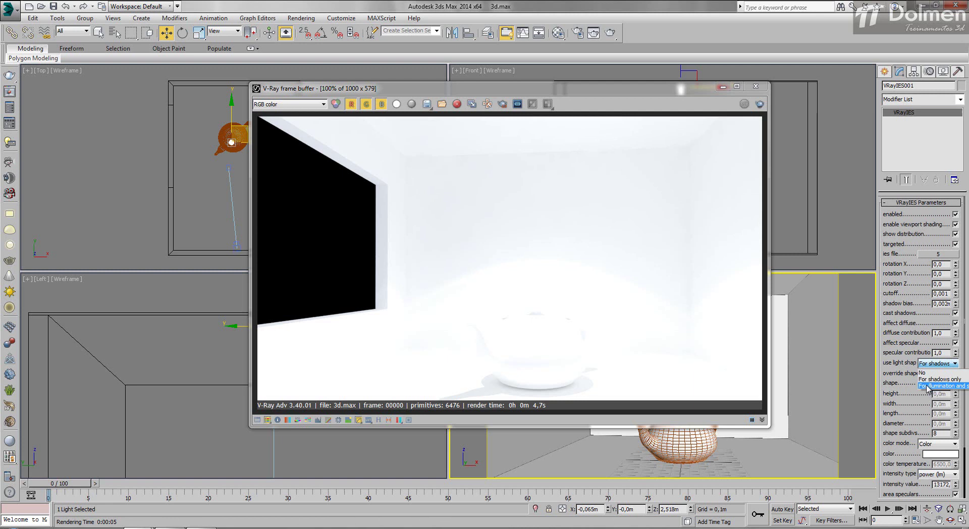
left_click(951, 386)
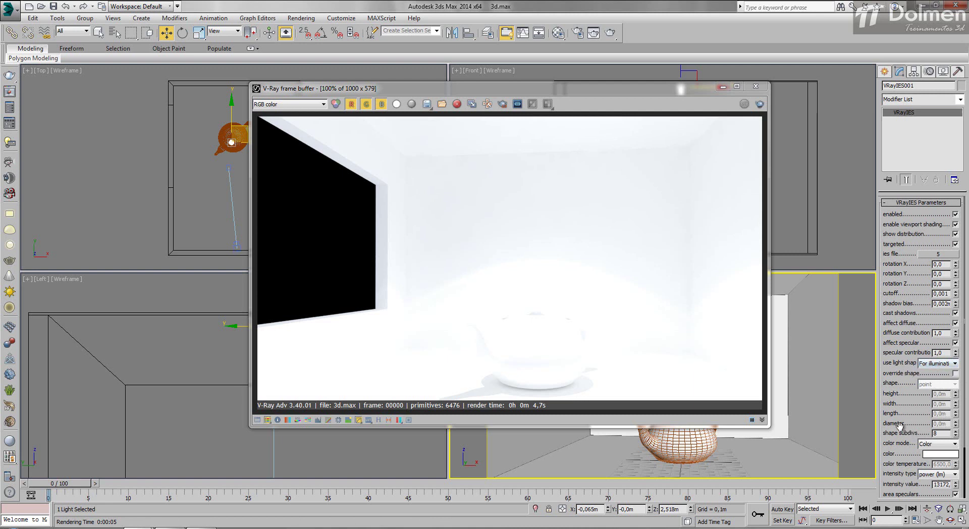
left_click_drag(905, 415, 903, 313)
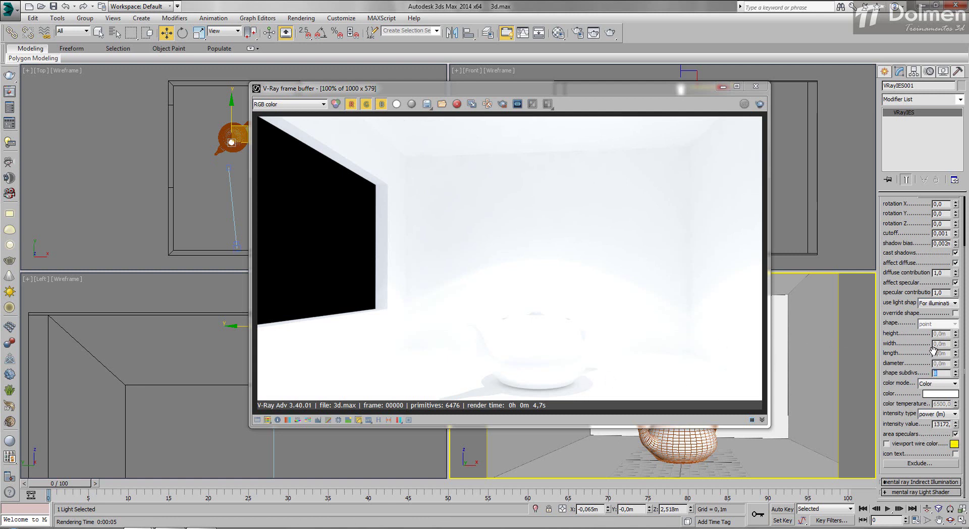
left_click(943, 387)
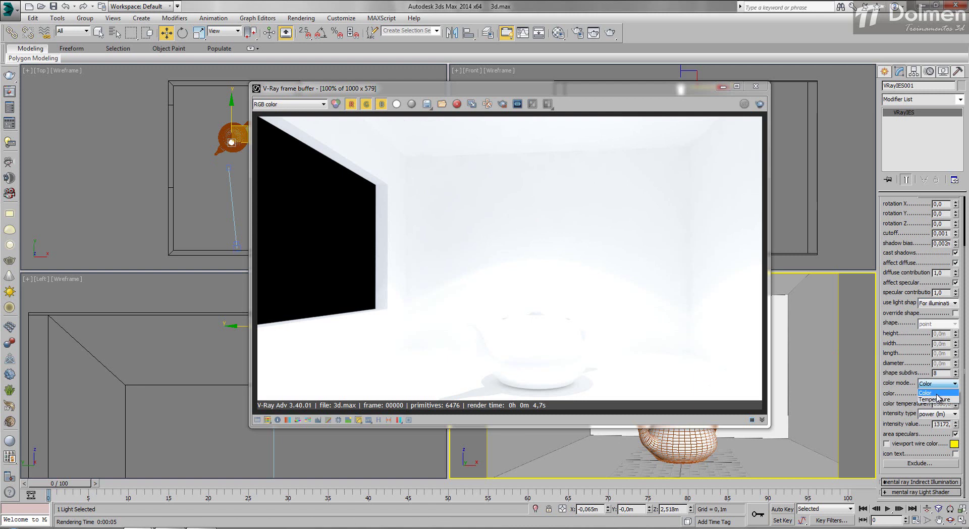
left_click(938, 396)
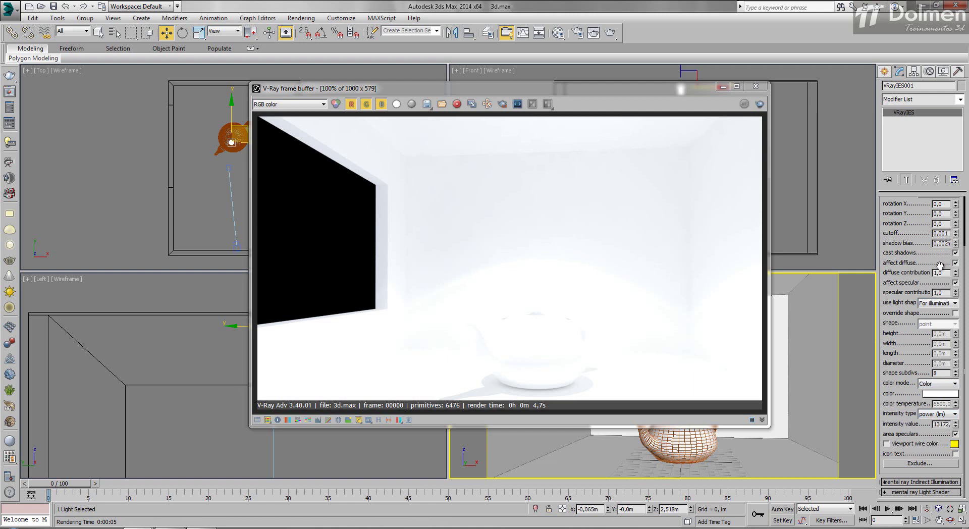
Set the VRayIES light's intensity value to 5000 with power (lm) as the intensity type, and re-render the camera view.
left_click(946, 415)
left_click(949, 424)
left_click_drag(949, 424, 927, 424)
left_click(760, 104)
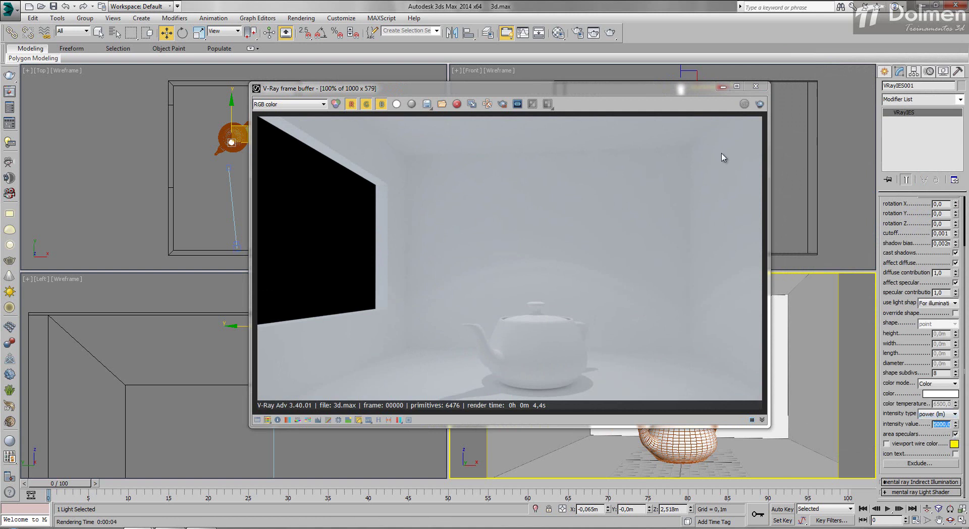
left_click(760, 104)
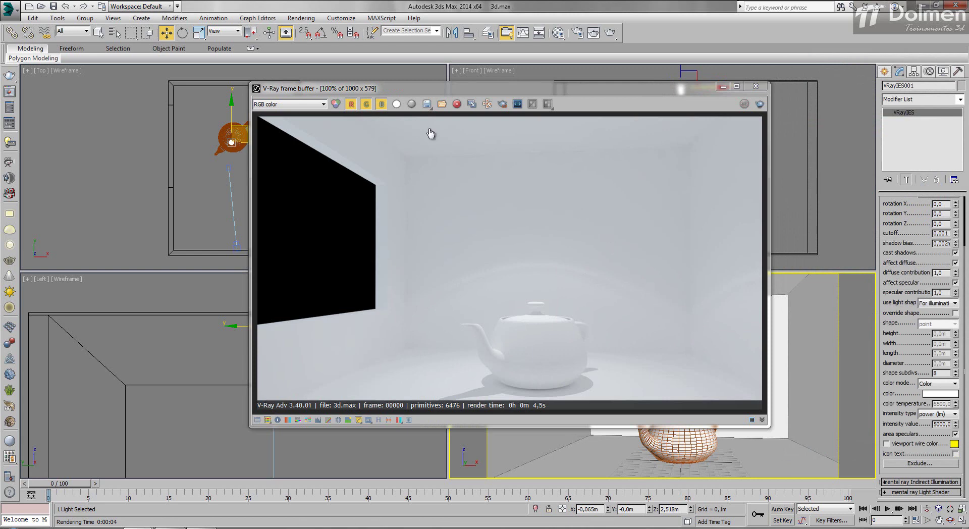
left_click_drag(376, 90, 119, 256)
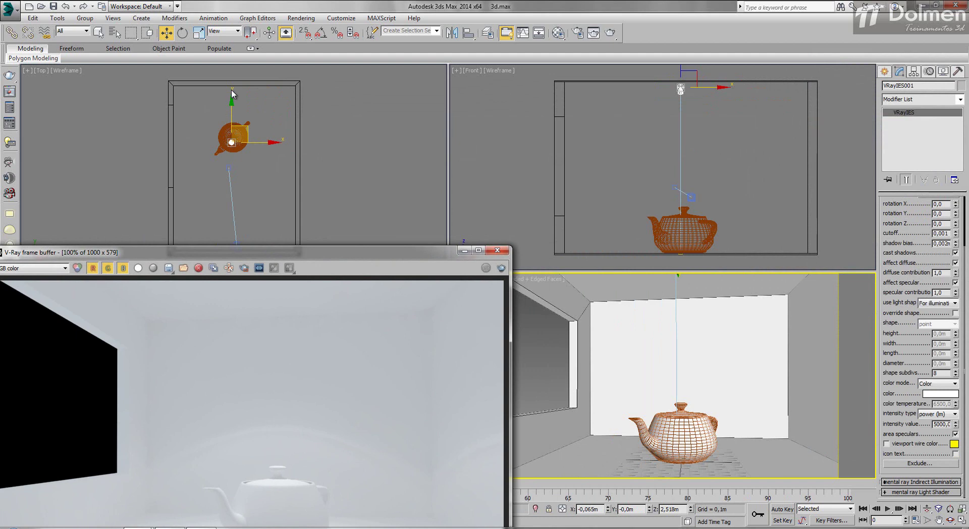
left_click_drag(313, 257, 521, 146)
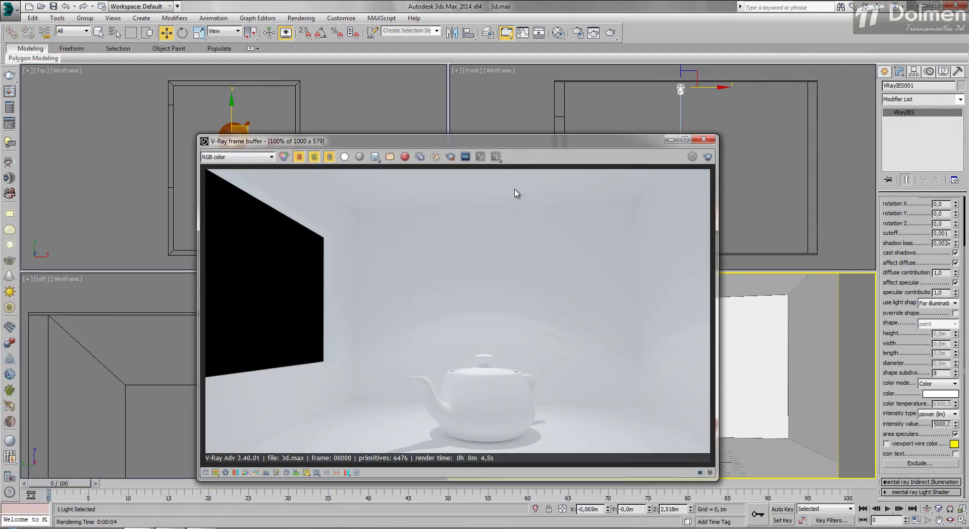
left_click_drag(528, 144, 573, 124)
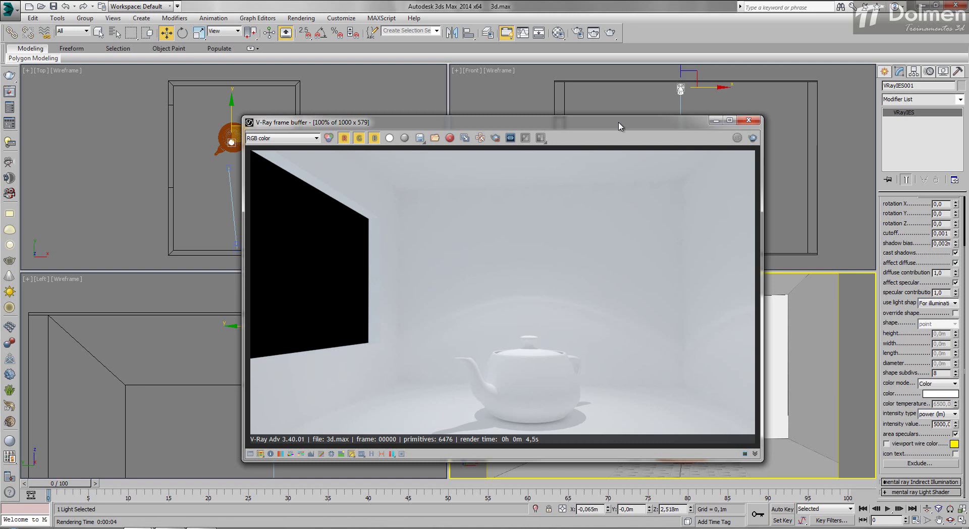
Move the VRayIES light together with its target close to the room's back wall and re-render the camera view.
left_click_drag(620, 126, 689, 124)
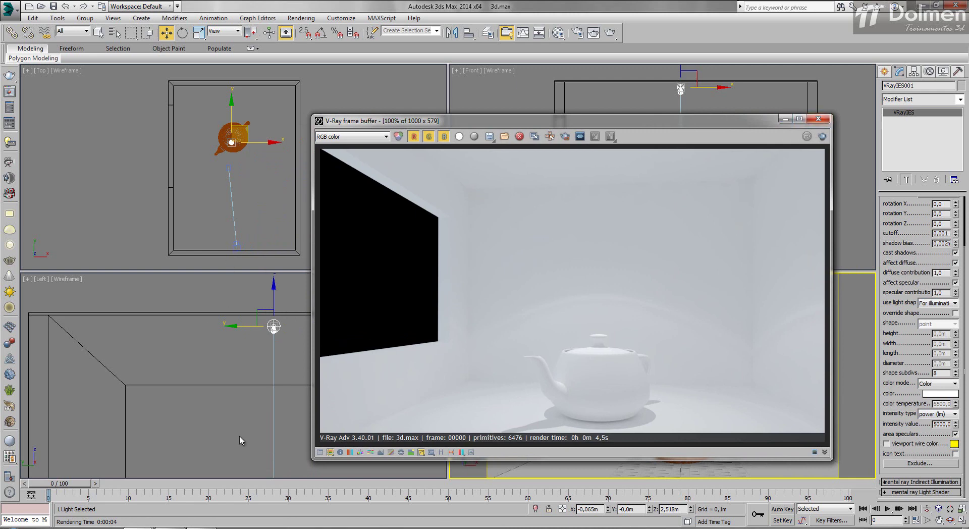
scroll(216, 341, "down", 5)
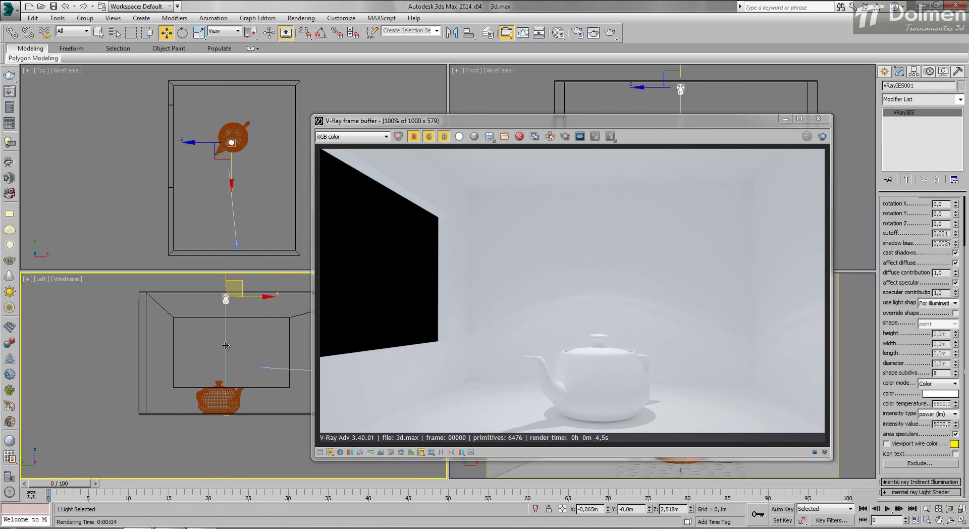
left_click(225, 346)
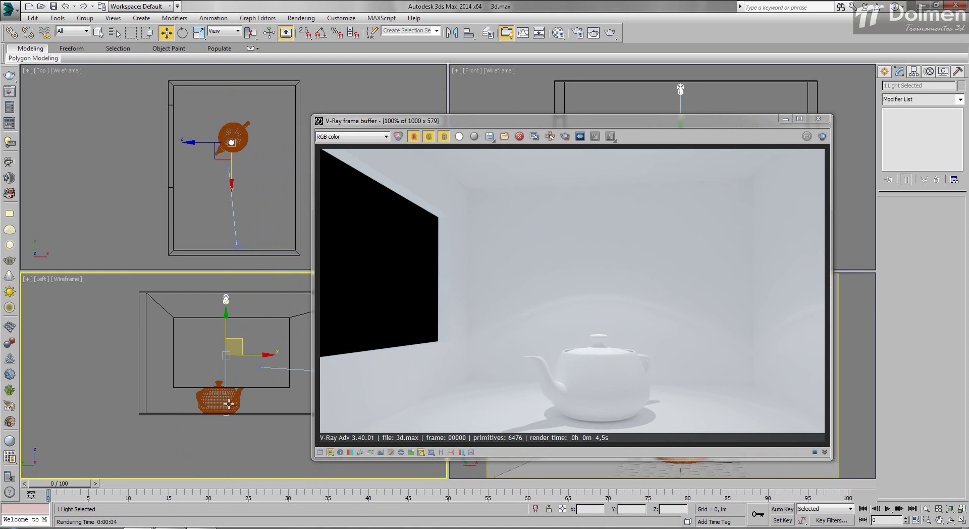
middle_click_drag(253, 145, 250, 197)
left_click_drag(231, 166, 250, 131)
scroll(232, 132, "up", 2)
scroll(247, 131, "up", 4)
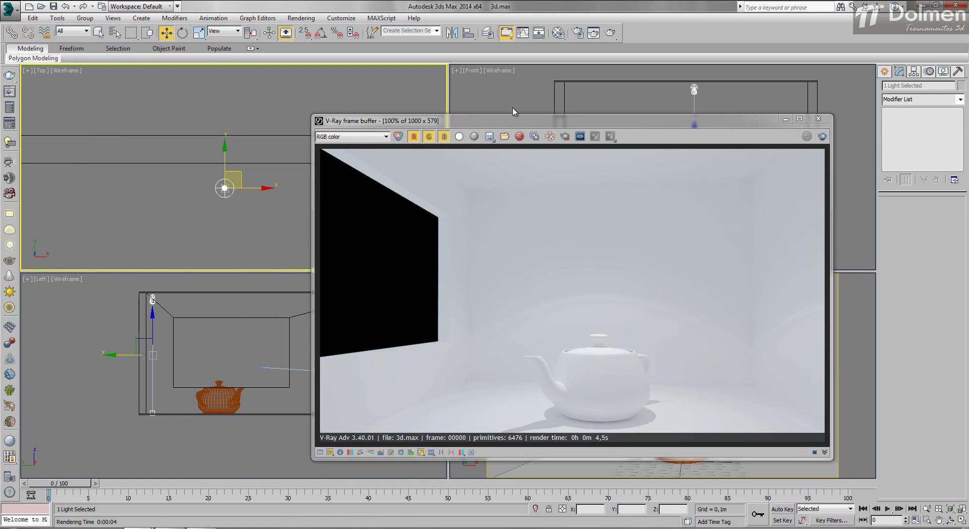
left_click(869, 468)
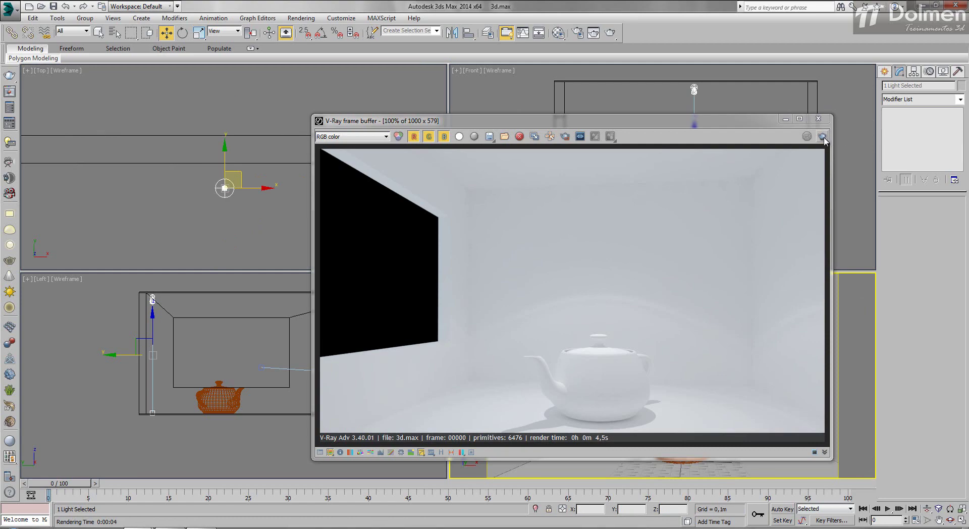
left_click(823, 137)
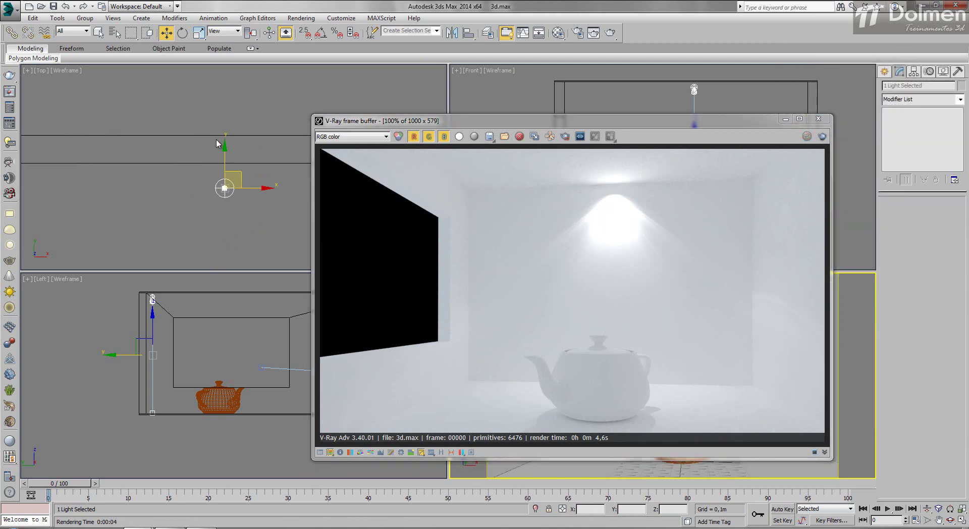
Move the VRayIES light together with its target away from the back wall and re-render the camera view.
left_click_drag(225, 147, 226, 229)
left_click(822, 136)
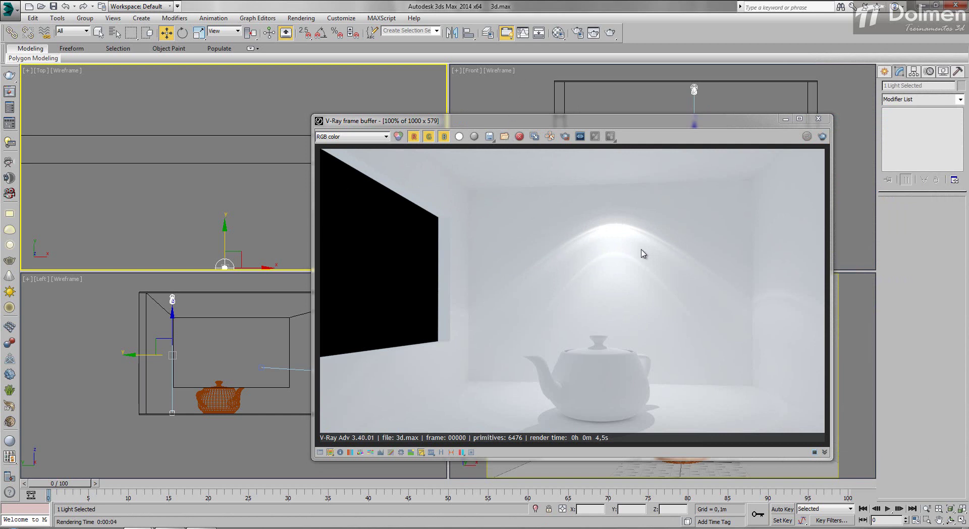
Move the VRayIES light and its target back close to the room's back wall, with a small gap, and re-render the camera view.
scroll(243, 172, "down", 6)
middle_click_drag(265, 198, 233, 196)
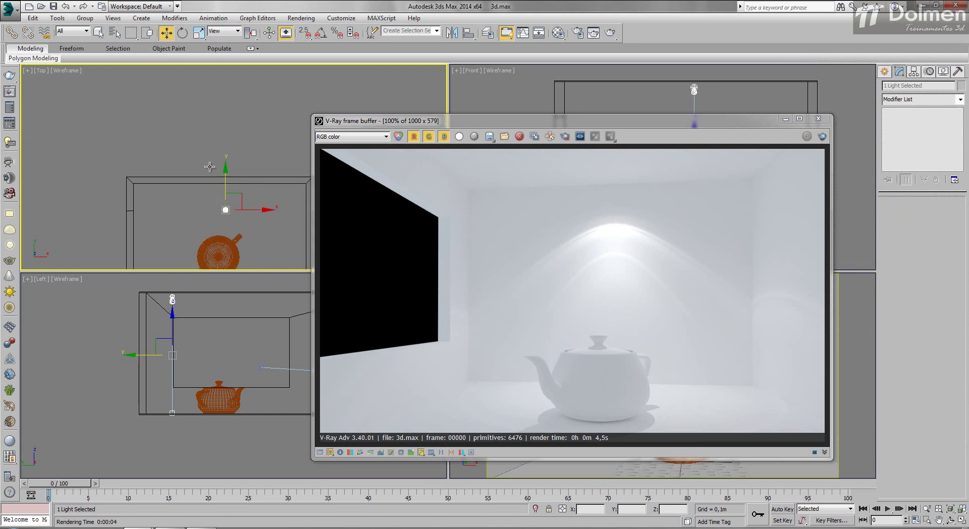
left_click_drag(231, 194, 233, 172)
scroll(225, 181, "up", 5)
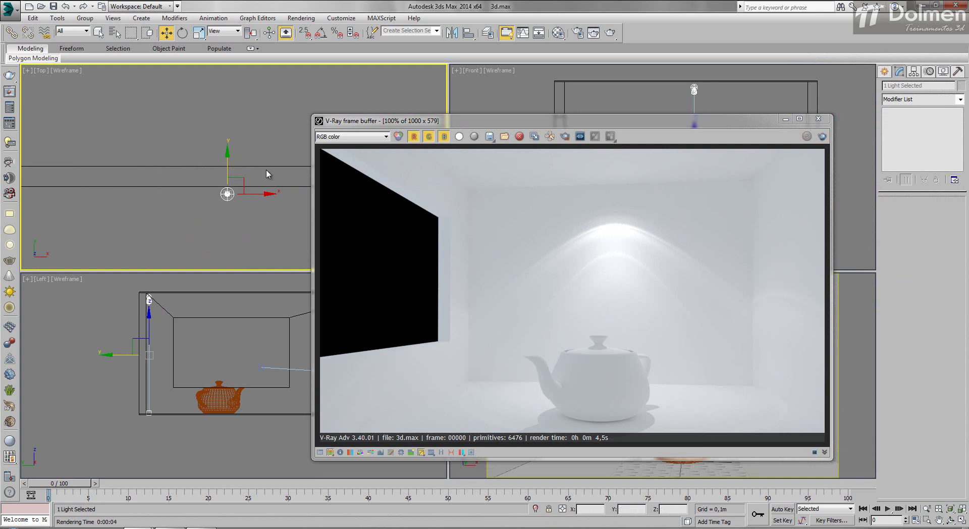
left_click_drag(226, 162, 226, 172)
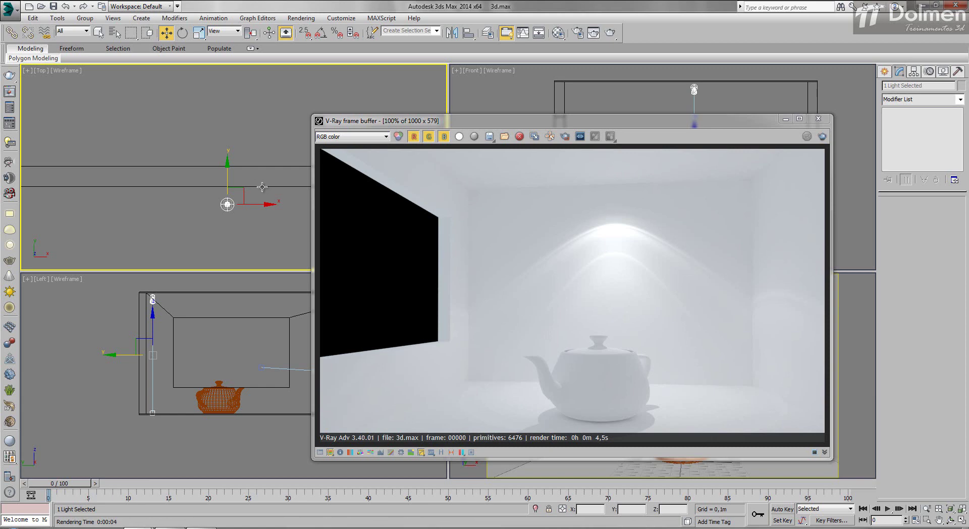
left_click_drag(228, 170, 227, 179)
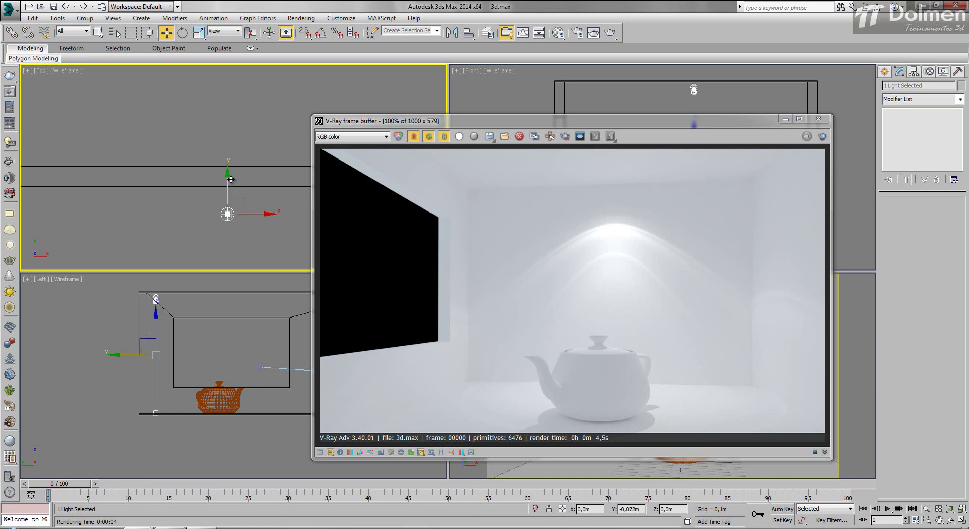
left_click(807, 137)
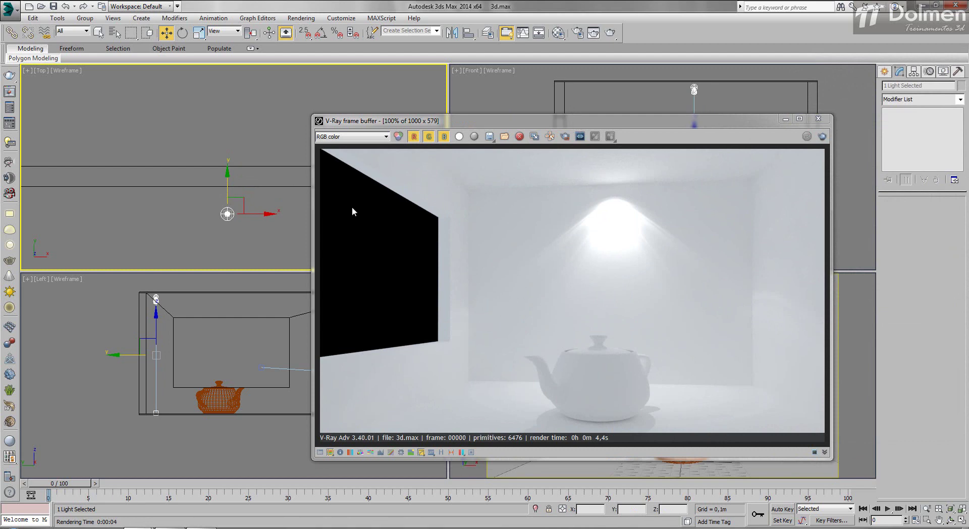
Render the camera view with the VRayIES light's intensity value set to 1000, and again with it set to 2000.
left_click(228, 214)
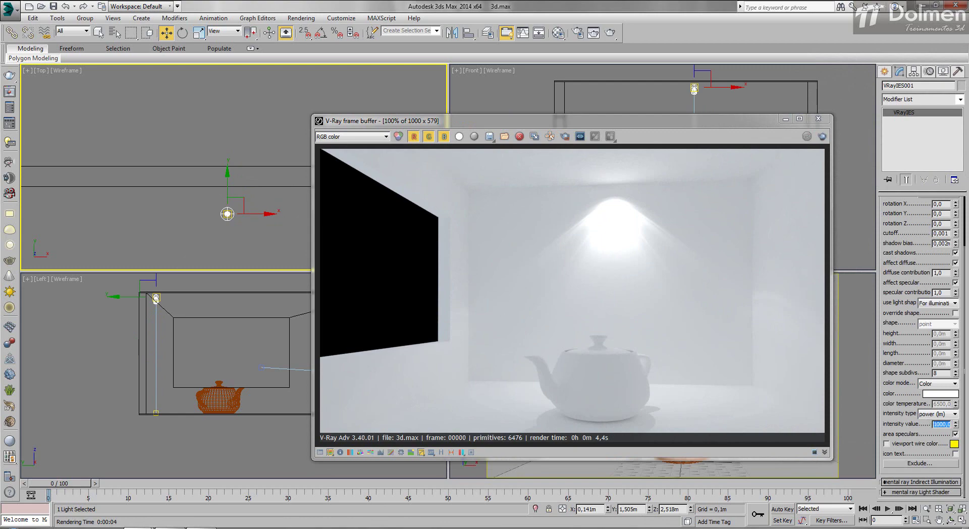
left_click(824, 138)
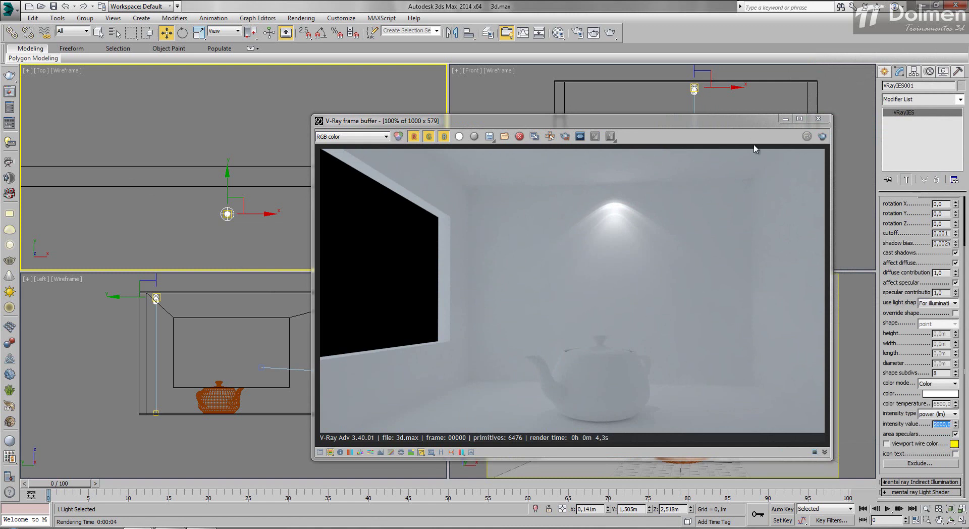
right_click(842, 278)
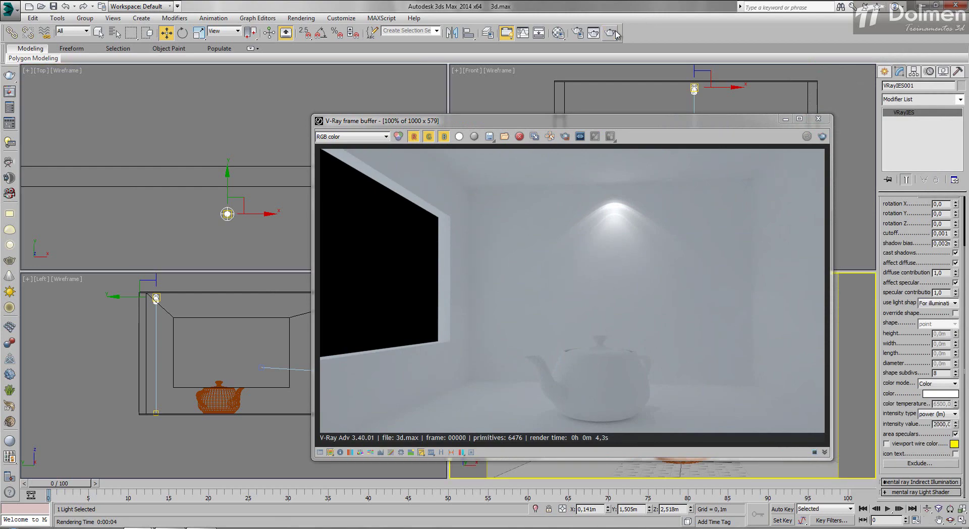
left_click(610, 32)
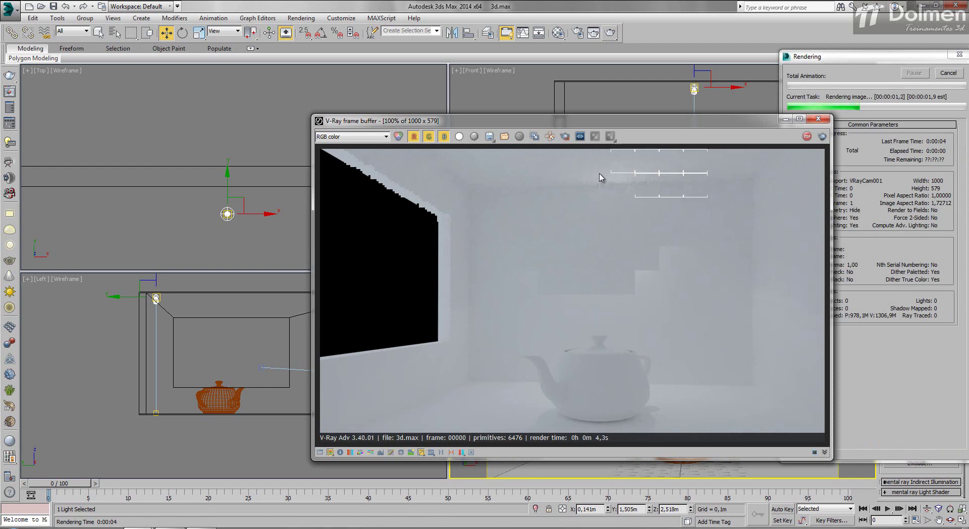
Select the VRayIES light with its target, shift both slightly farther from the back wall, and re-render the camera view.
left_click_drag(268, 201, 213, 217)
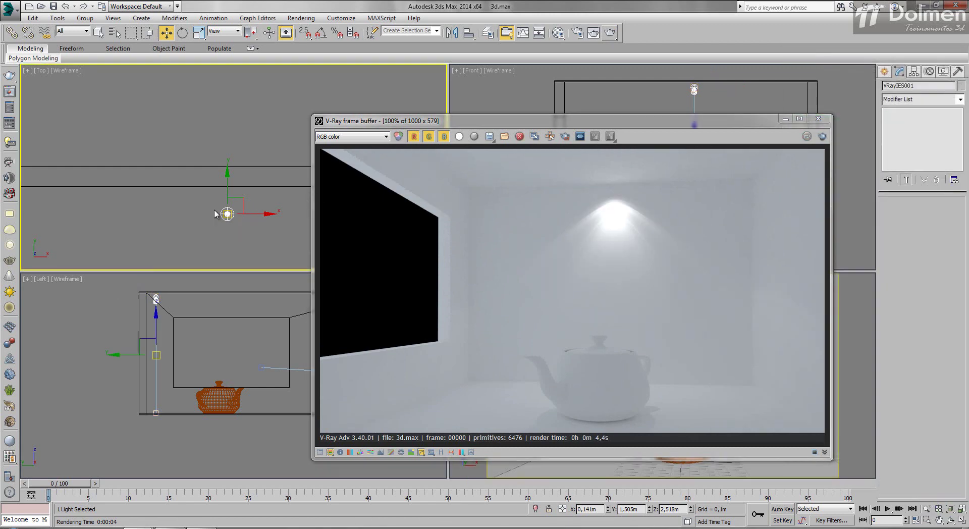
scroll(243, 160, "down", 5)
left_click_drag(241, 152, 240, 161)
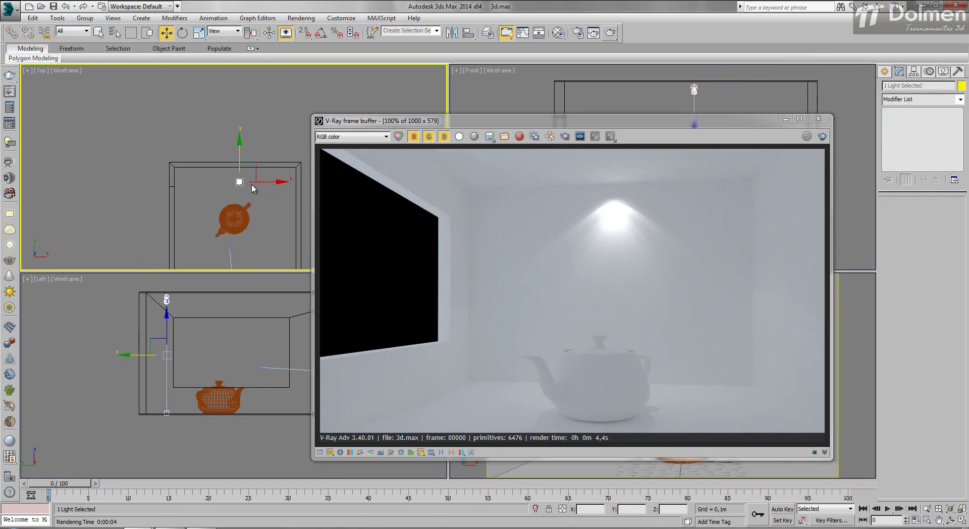
left_click(822, 137)
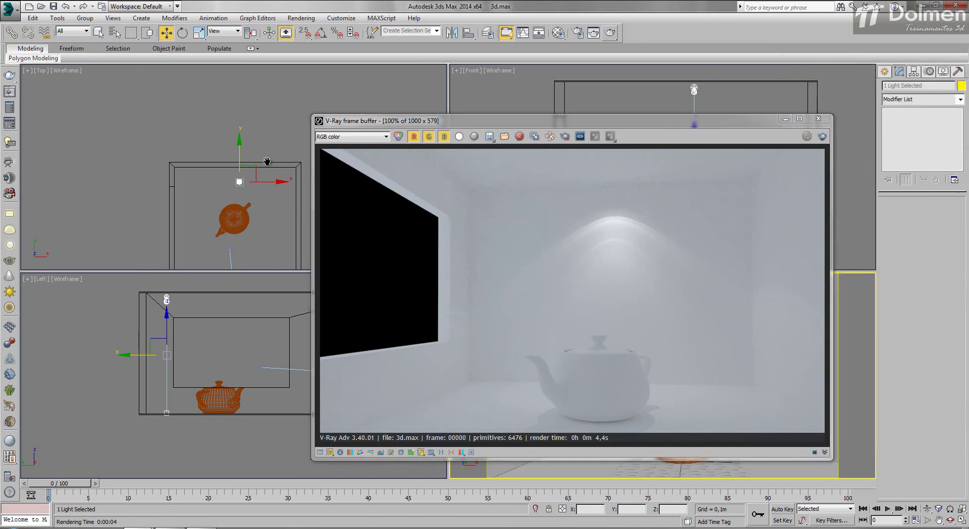
Nudge the VRayIES light and its target slightly closer to the back wall and re-render the camera view.
scroll(267, 161, "up", 5)
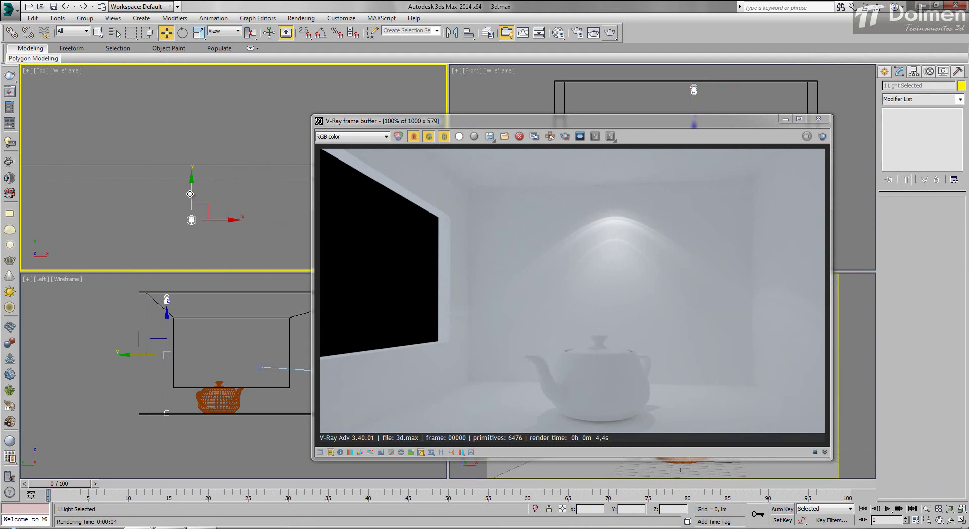
left_click_drag(190, 193, 190, 183)
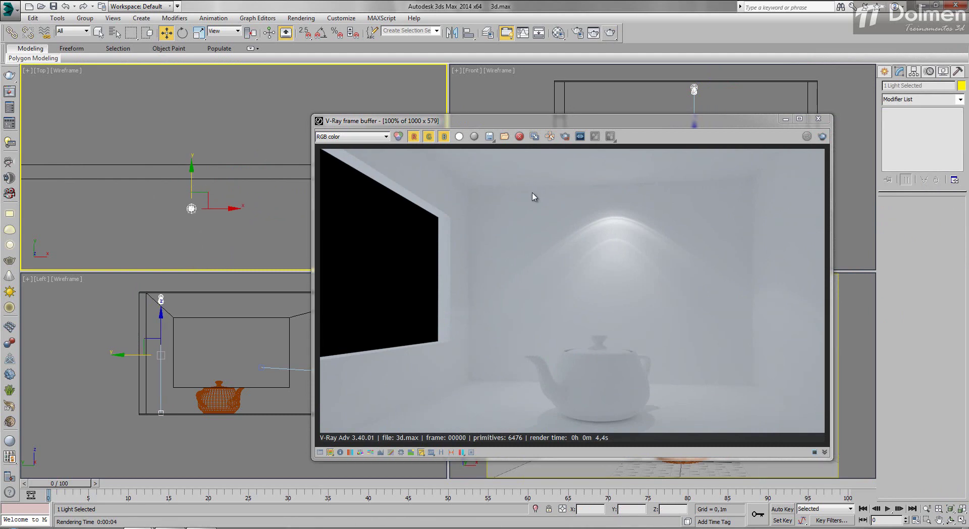
right_click(861, 296)
left_click(823, 137)
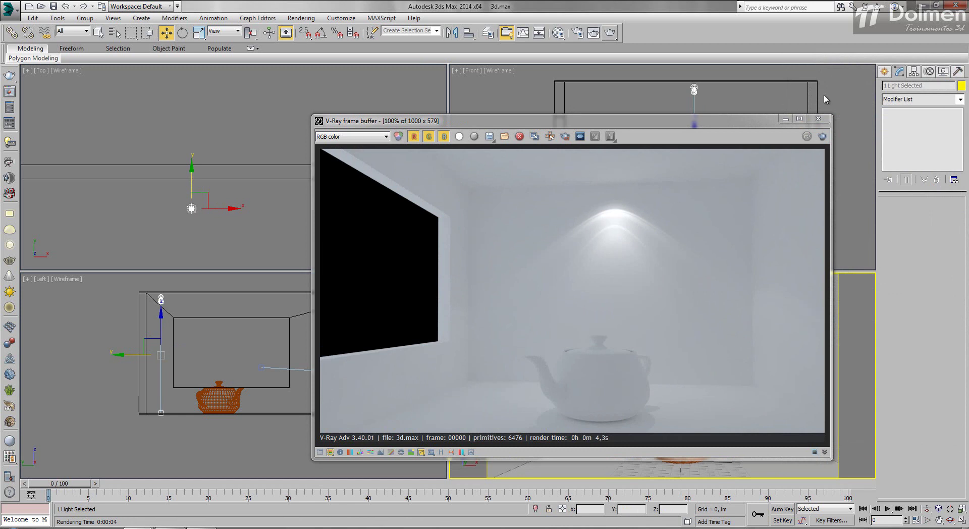
Switch the VRayIES light's color mode to Temperature, set the color temperature to 3500, and re-render the camera view.
left_click_drag(831, 120, 732, 112)
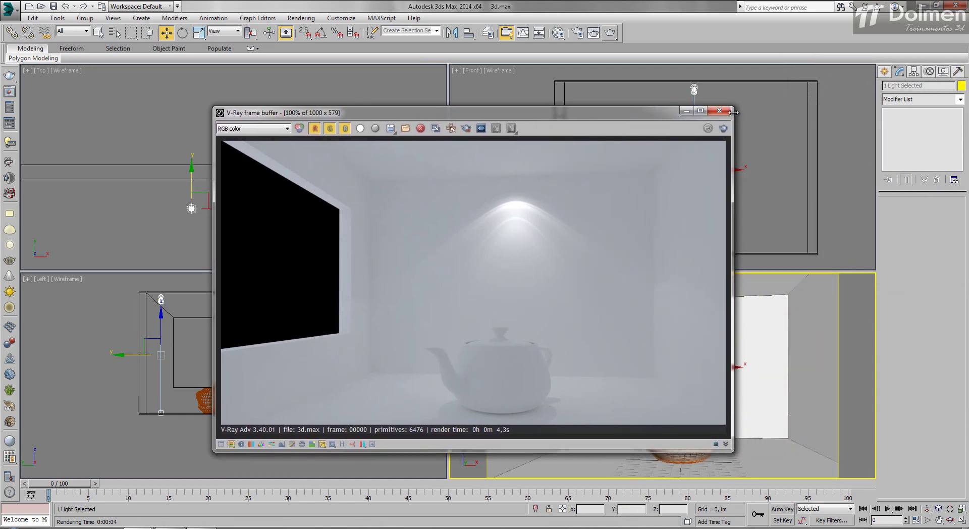
left_click_drag(535, 114, 601, 110)
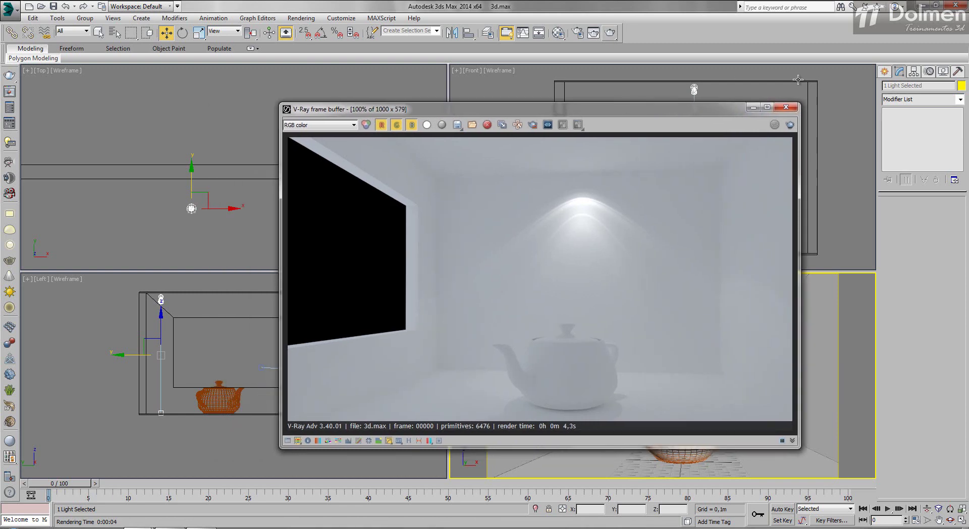
left_click(162, 303)
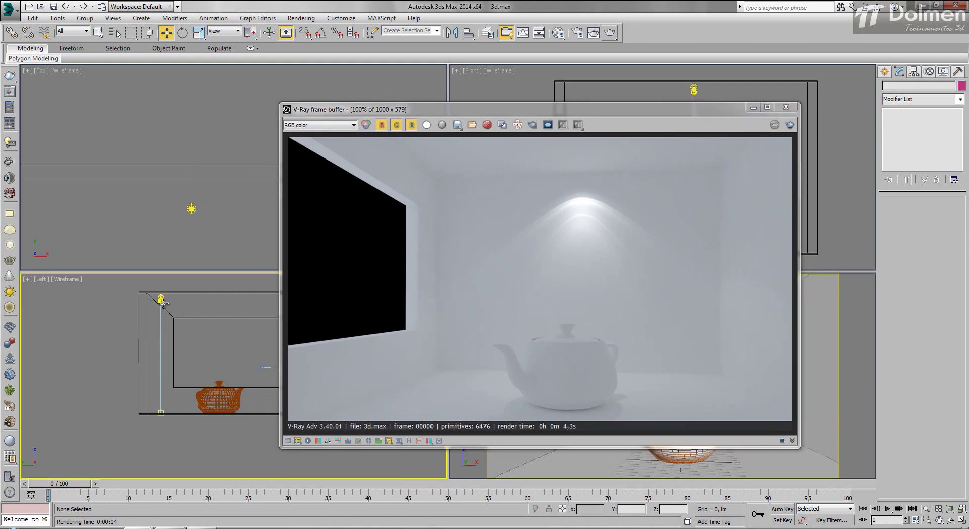
left_click(161, 301)
left_click(942, 384)
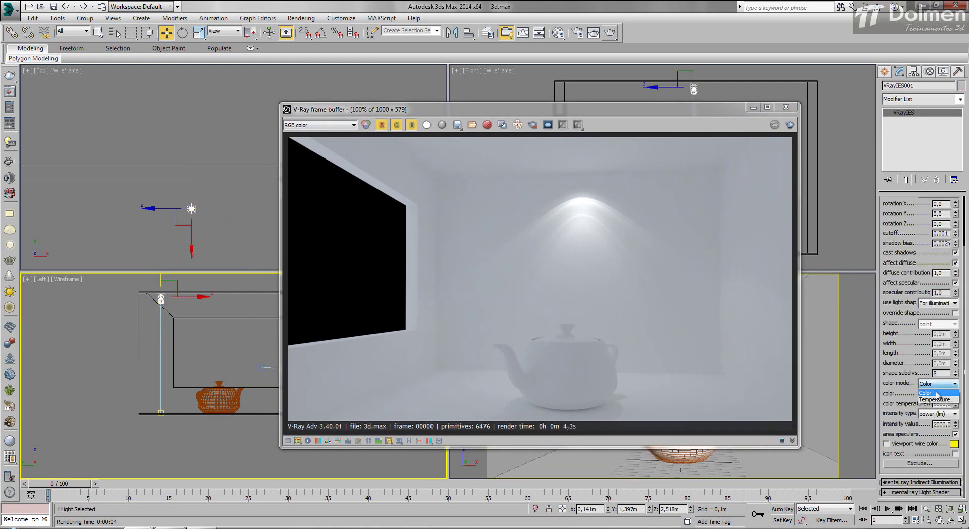
left_click(937, 400)
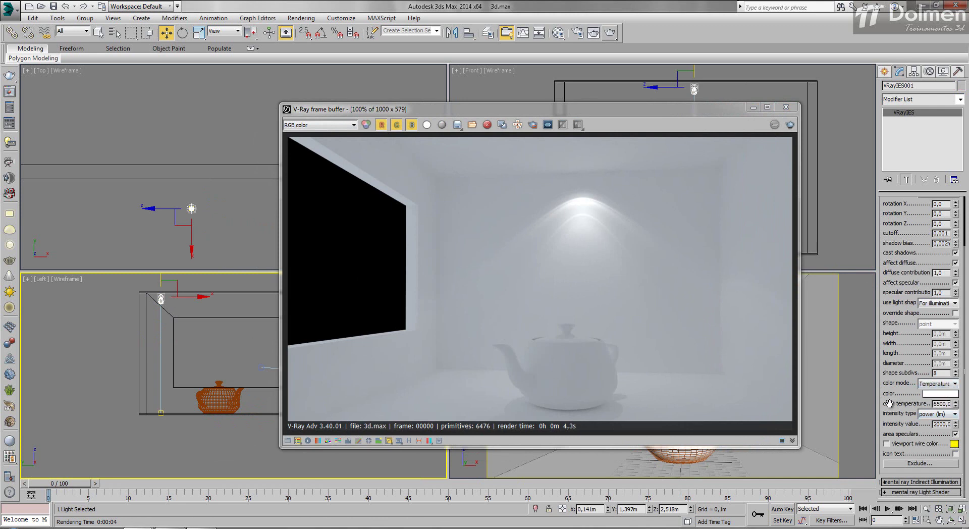
double_click(946, 403)
type("3500")
key("Return")
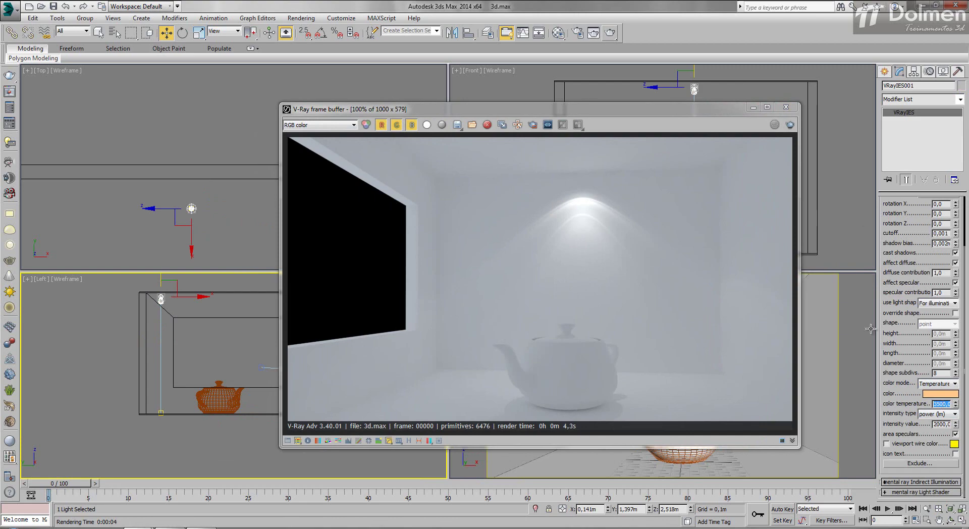
right_click(837, 281)
left_click(791, 124)
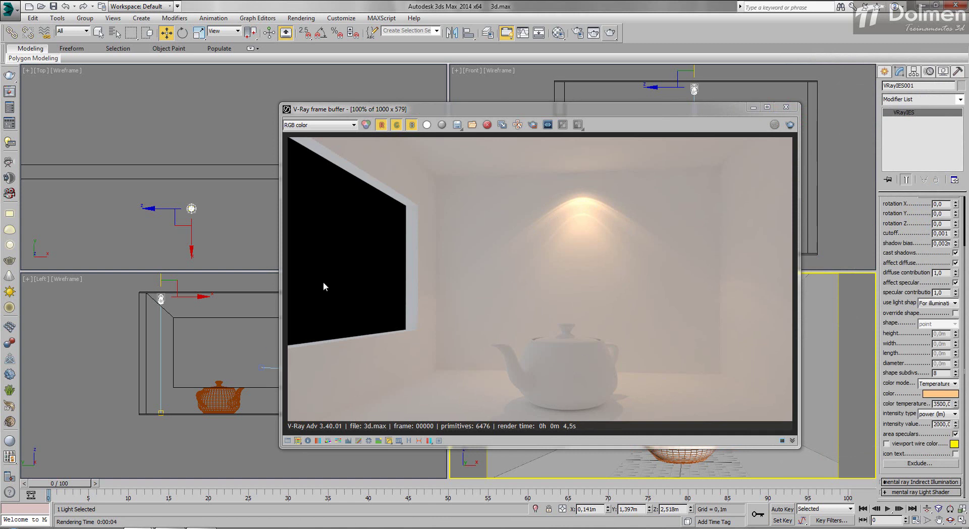
Minimize the V-Ray frame buffer and view the whole room with its light and camera from above.
left_click(752, 109)
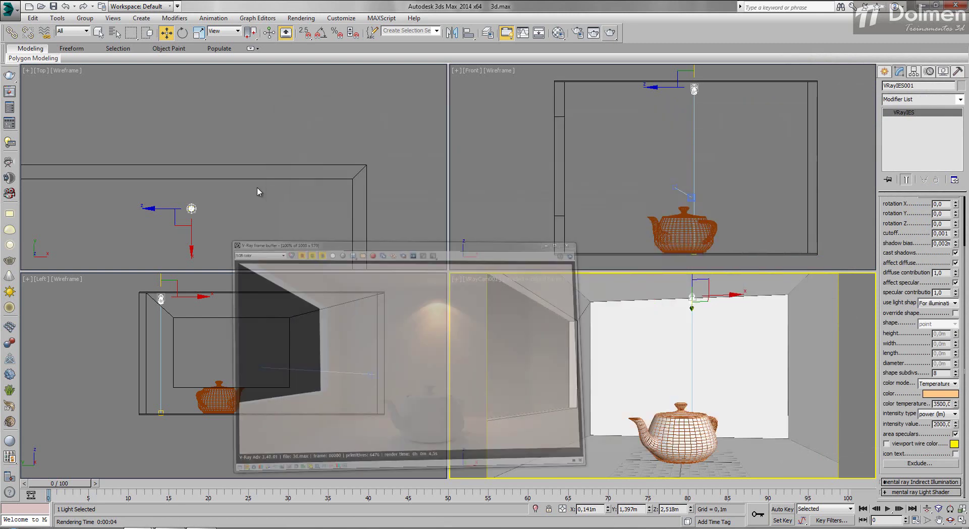
scroll(307, 91, "down", 6)
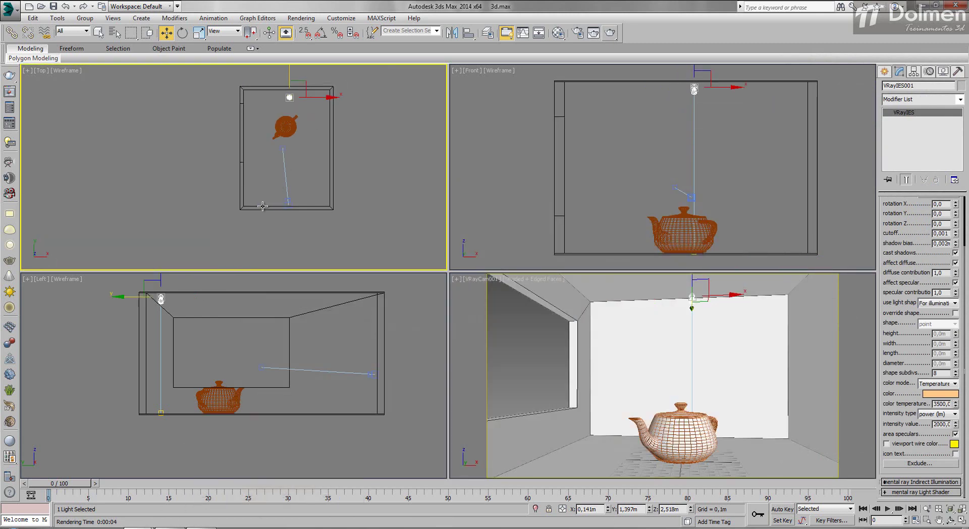
right_click(559, 381)
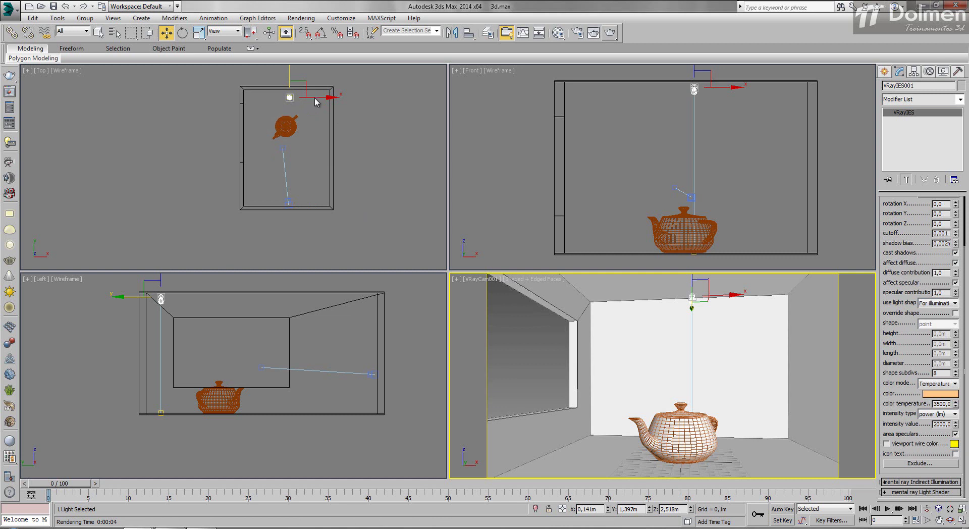
double_click(937, 424)
type("300")
key("BackSpace")
key("BackSpace")
key("BackSpace")
type("85")
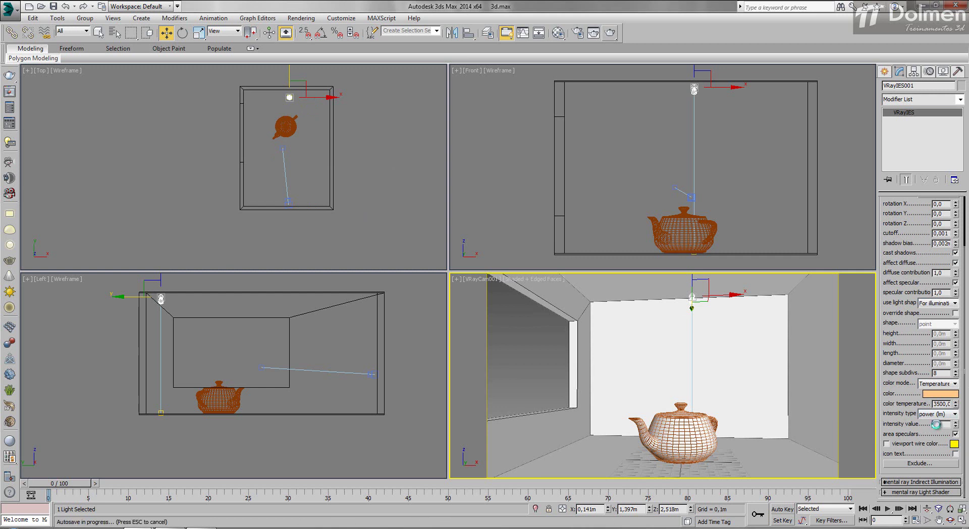
key("Return")
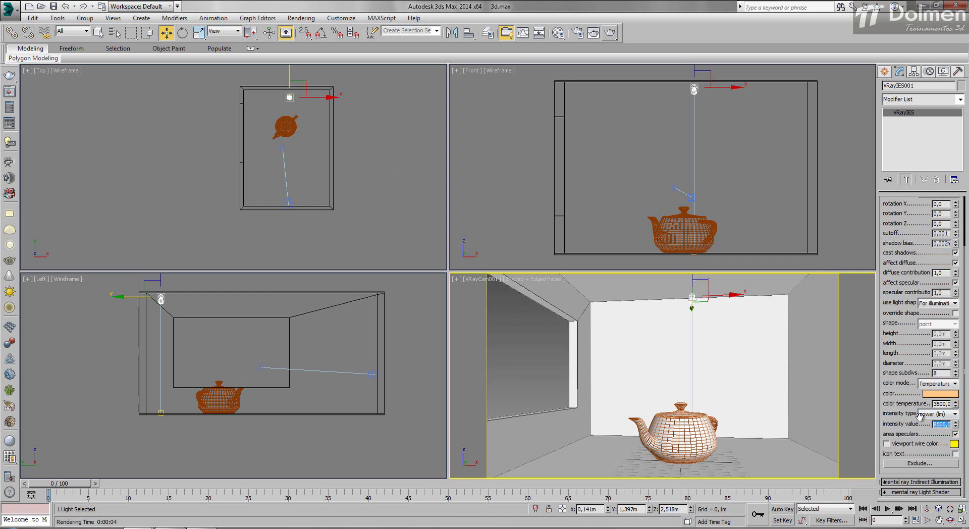
type("3")
key("ctrl+z")
Set the VRayIES light's color mode to Temperature with a color temperature of 8500.
left_click(943, 383)
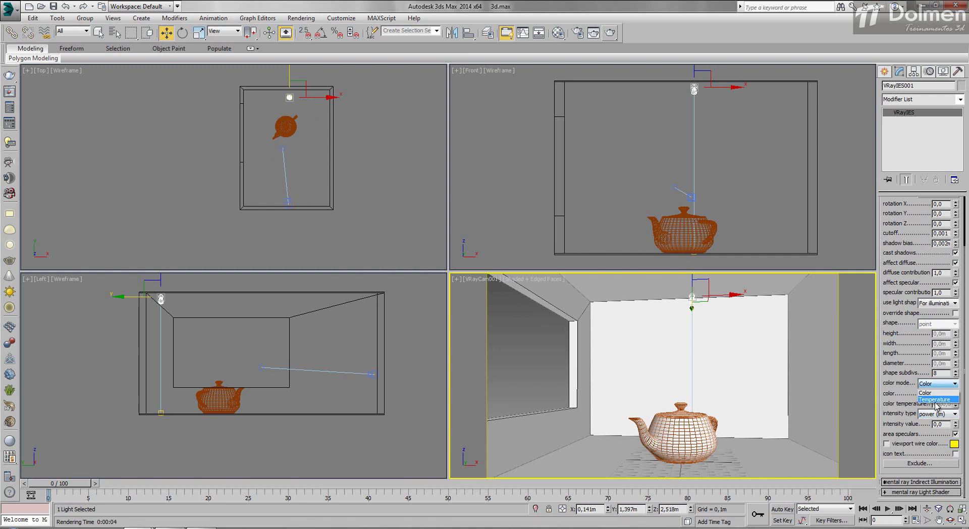
left_click(936, 399)
double_click(943, 404)
type("85")
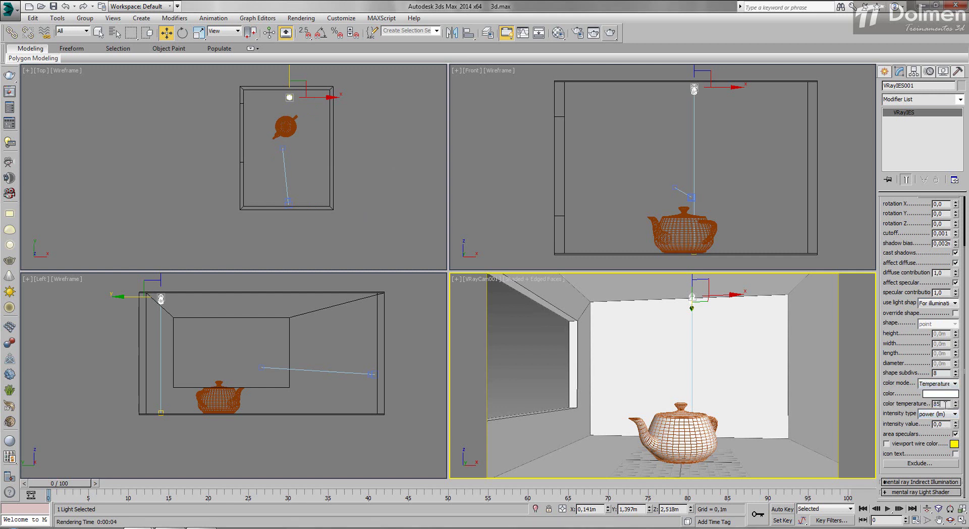
type("00")
key("Return")
Set the VRayIES light's intensity value to 2000, render the camera view, and bring the V-Ray frame buffer back up.
double_click(941, 424)
type("2000")
key("Return")
right_click(594, 370)
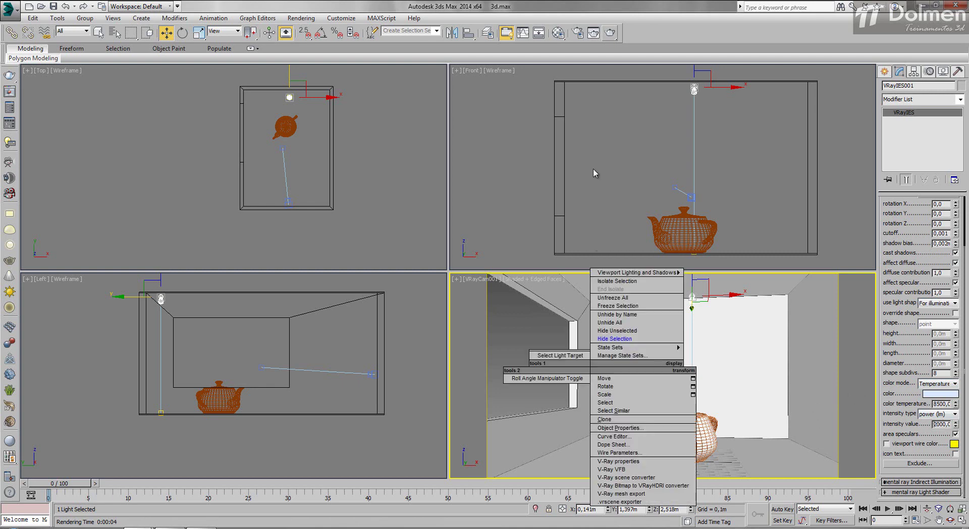
left_click(611, 33)
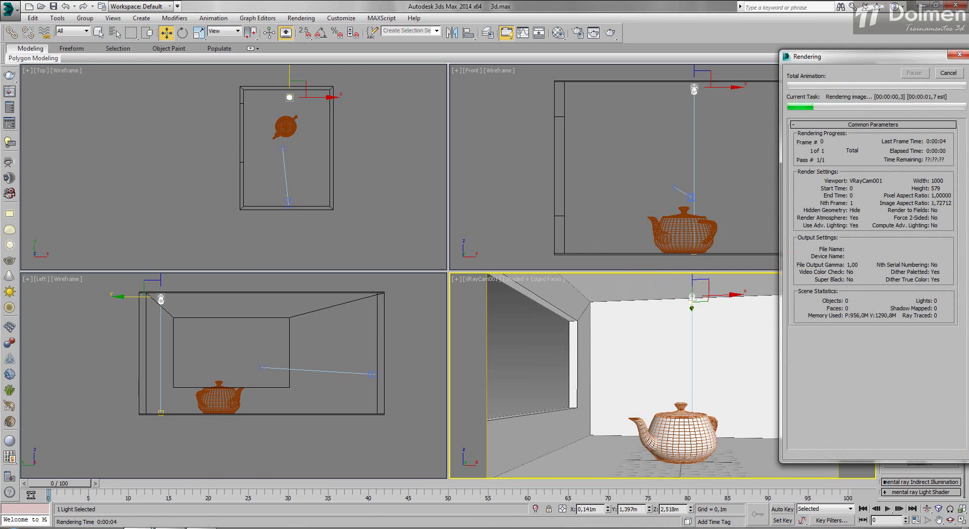
mouse_move(139, 527)
left_click(180, 505)
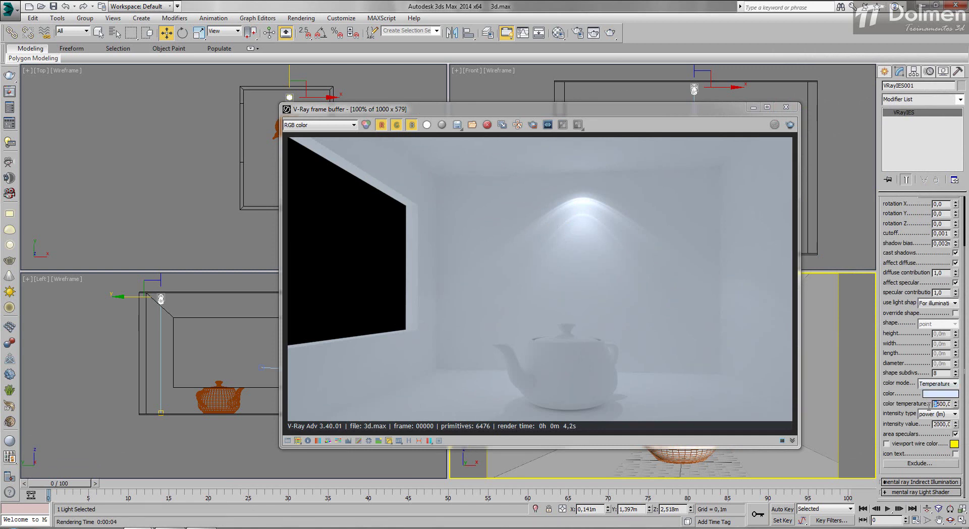
Set the VRayIES light's color temperature to 9500 and re-render the camera view.
type("9")
key("Return")
left_click(610, 32)
scroll(909, 257, "up", 3)
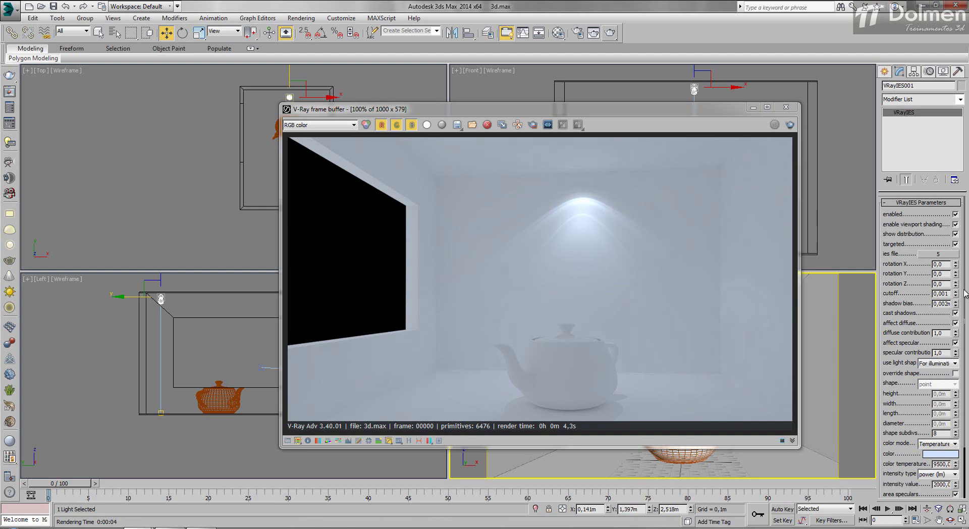
scroll(920, 322, "down", 3)
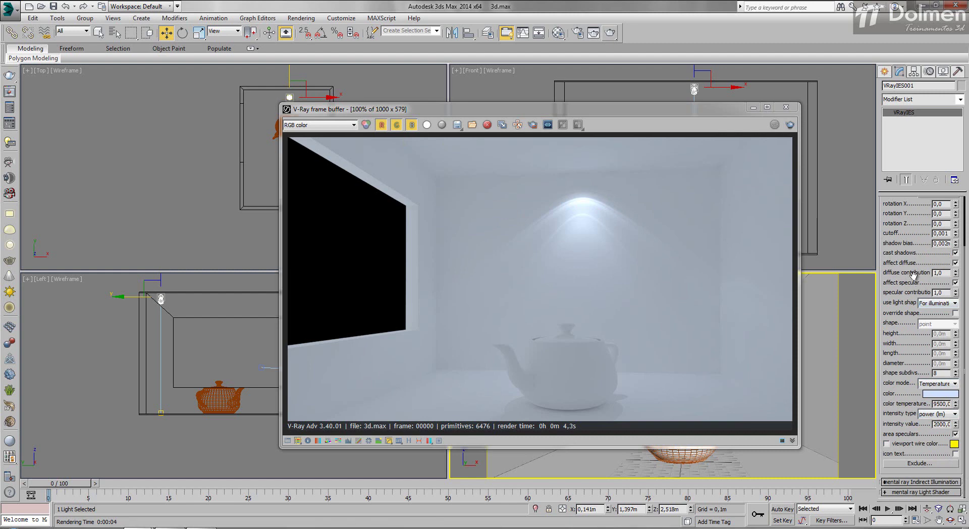
Load the 1.ies profile into the VRayIES light and re-render the camera view.
scroll(914, 275, "up", 3)
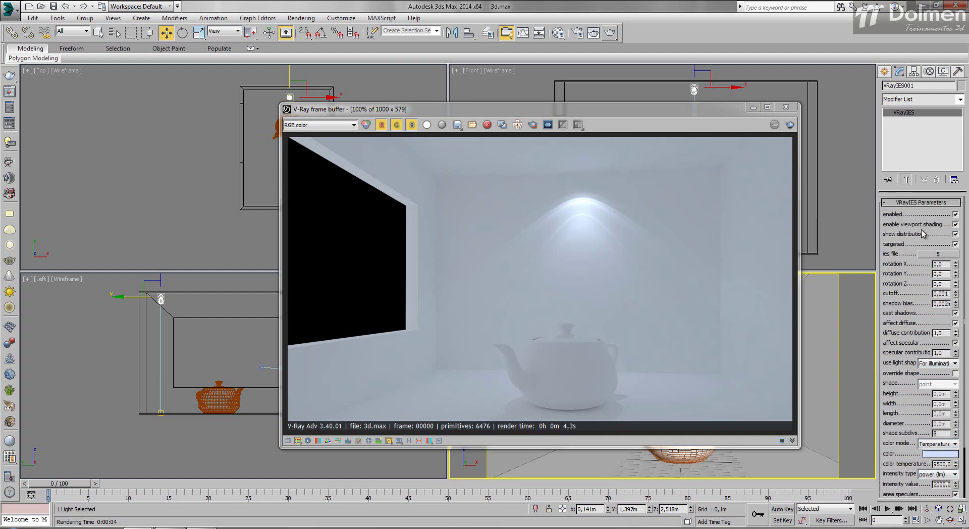
left_click(939, 254)
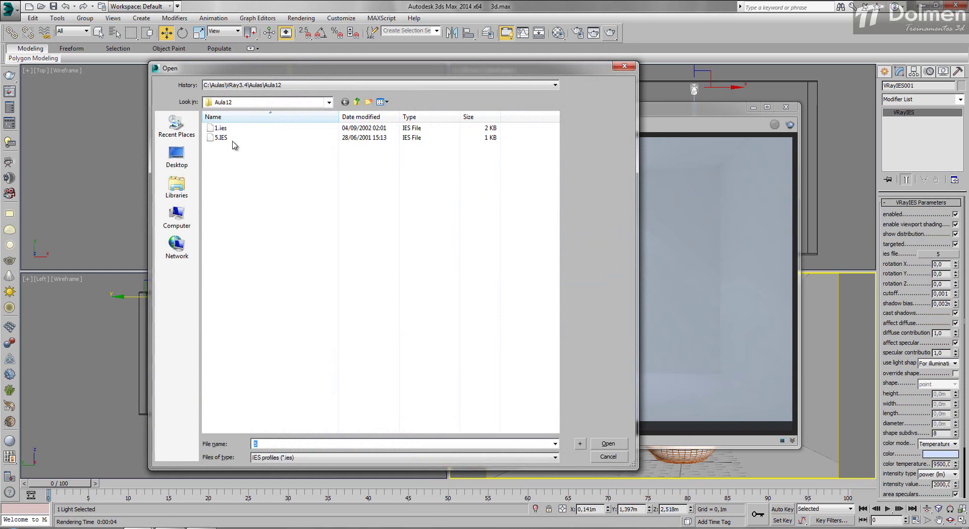
left_click_drag(428, 72, 602, 111)
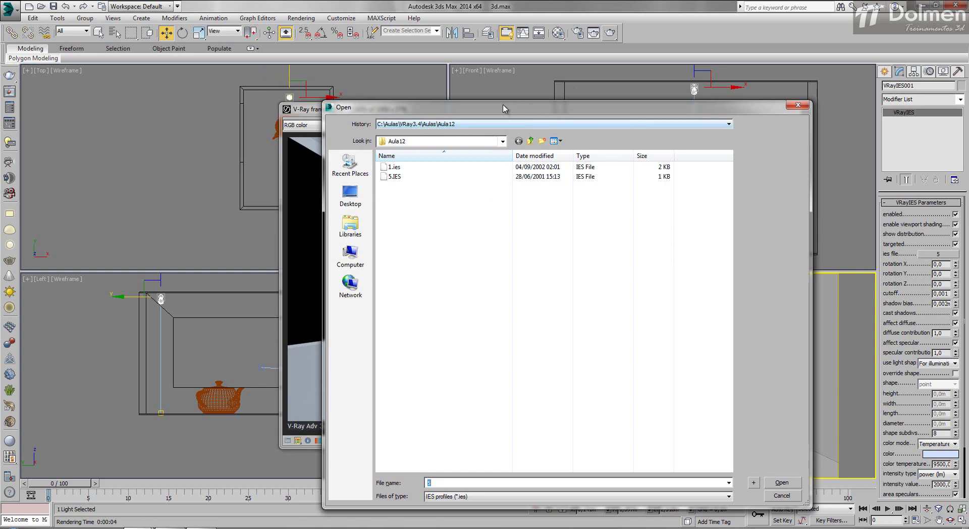
left_click_drag(505, 107, 511, 111)
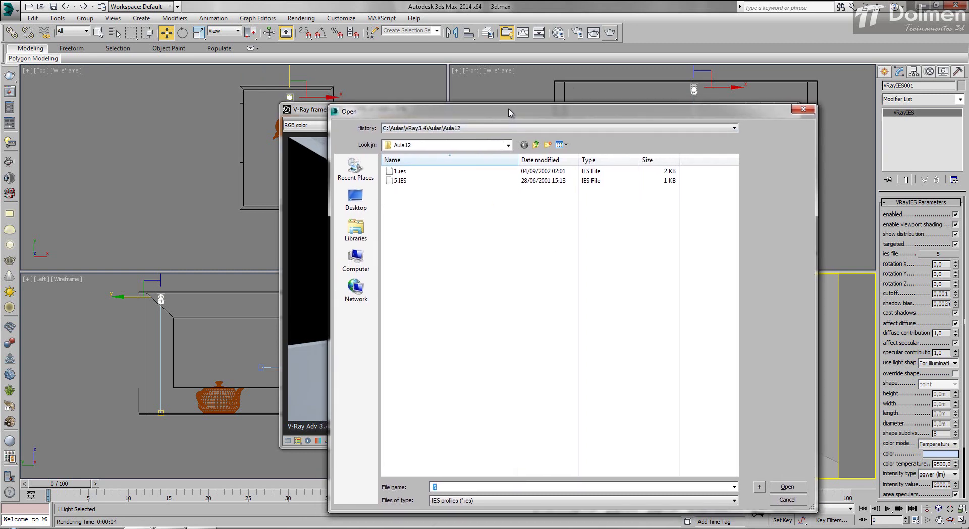
double_click(418, 171)
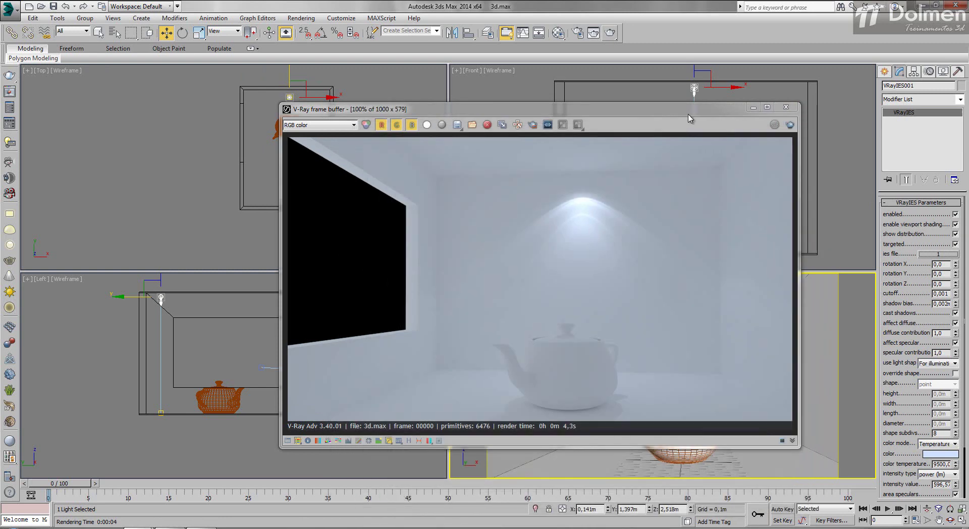
left_click_drag(684, 116, 633, 115)
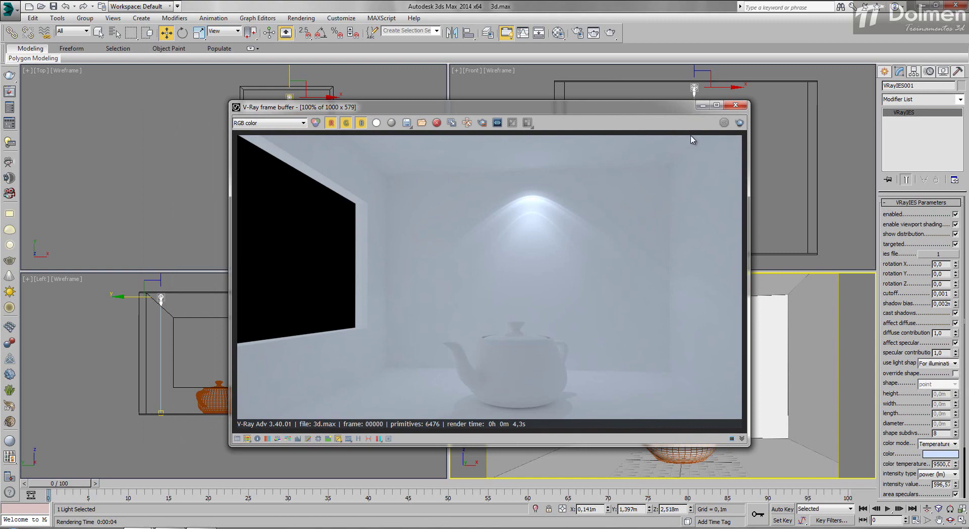
left_click(739, 122)
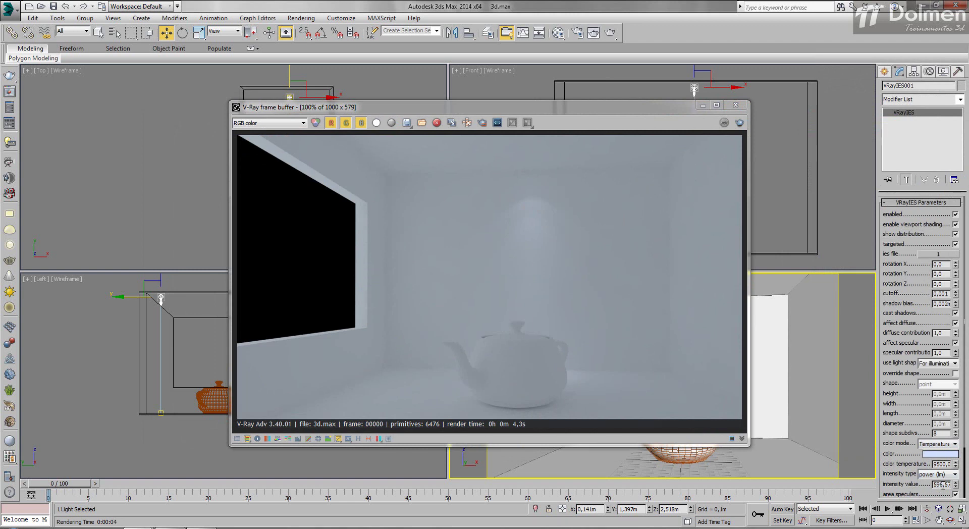
Set the VRayIES light's intensity value to 3000 and re-render the camera view.
type("00")
key("Return")
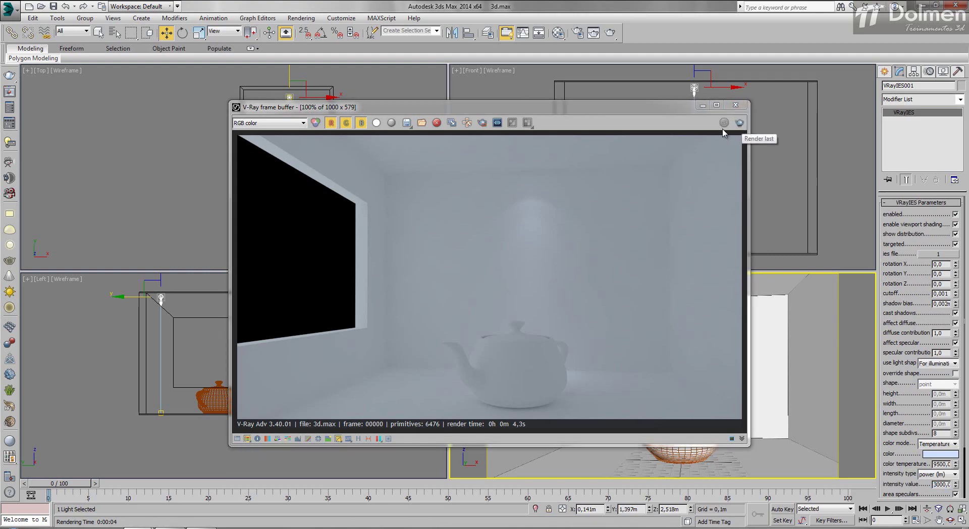
left_click(740, 123)
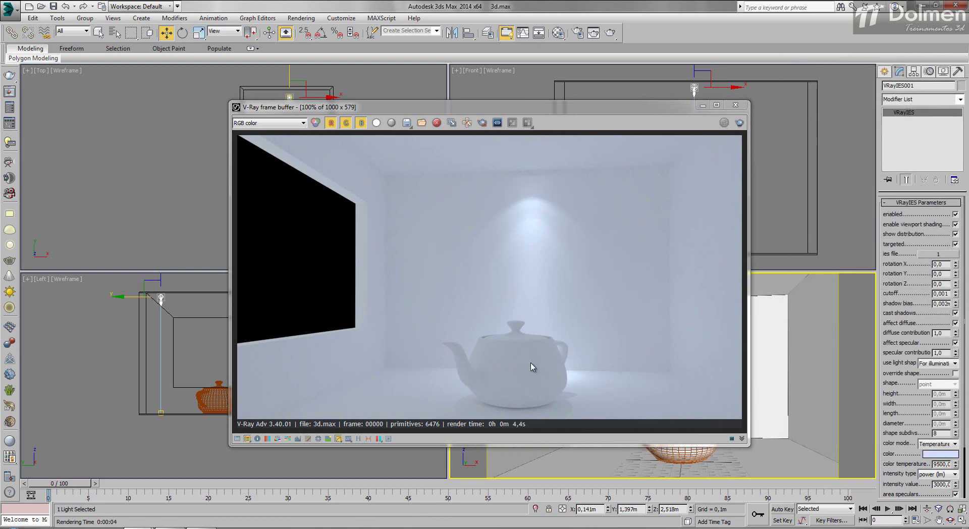
Close the V-Ray frame buffer and set the VRayIES light's color temperature to 3500.
left_click(736, 104)
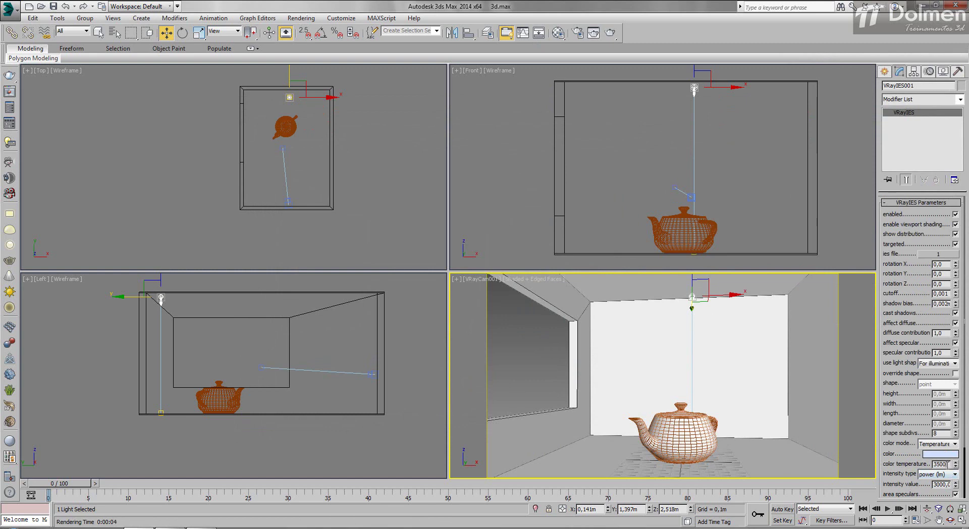
key("Return")
Move the teapot along X to about -1.076 m, beside the window wall, and render the camera view.
left_click(340, 164)
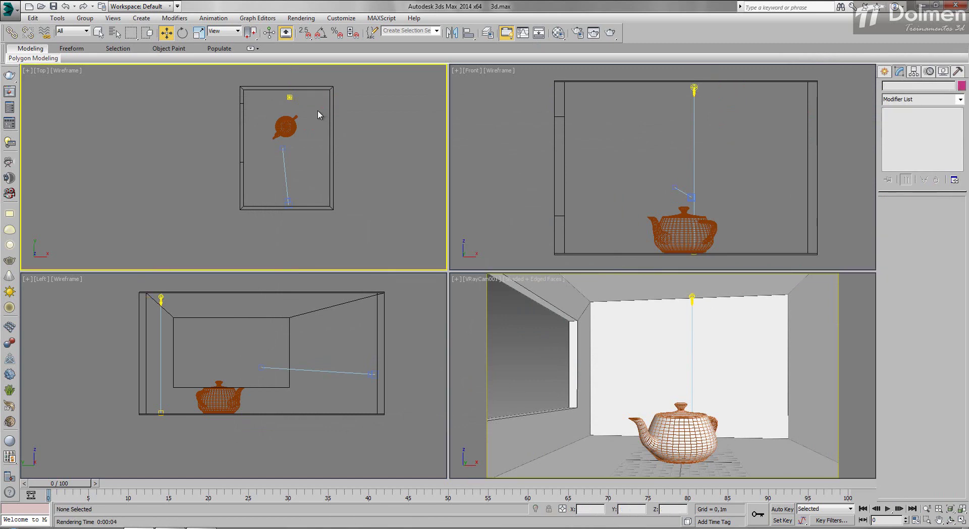
left_click_drag(279, 95, 279, 96)
left_click(288, 122)
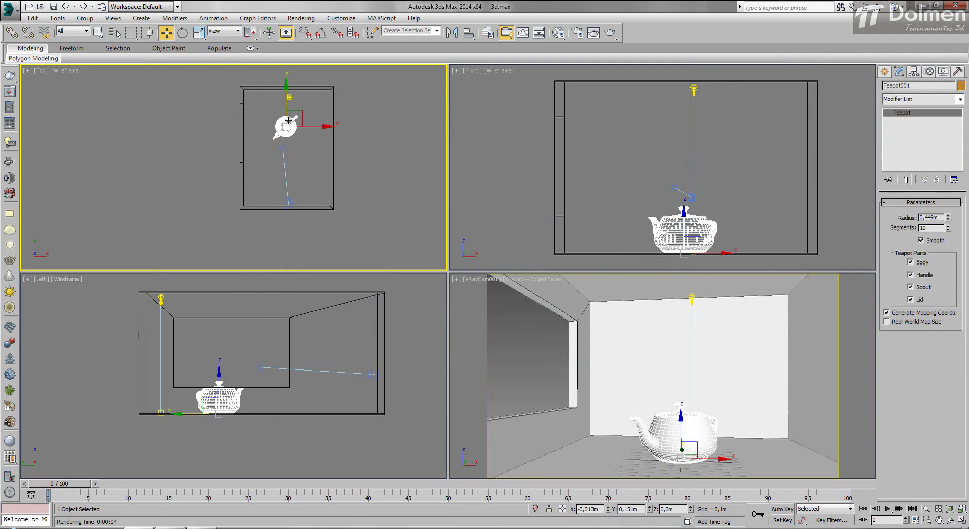
left_click_drag(307, 128, 281, 128)
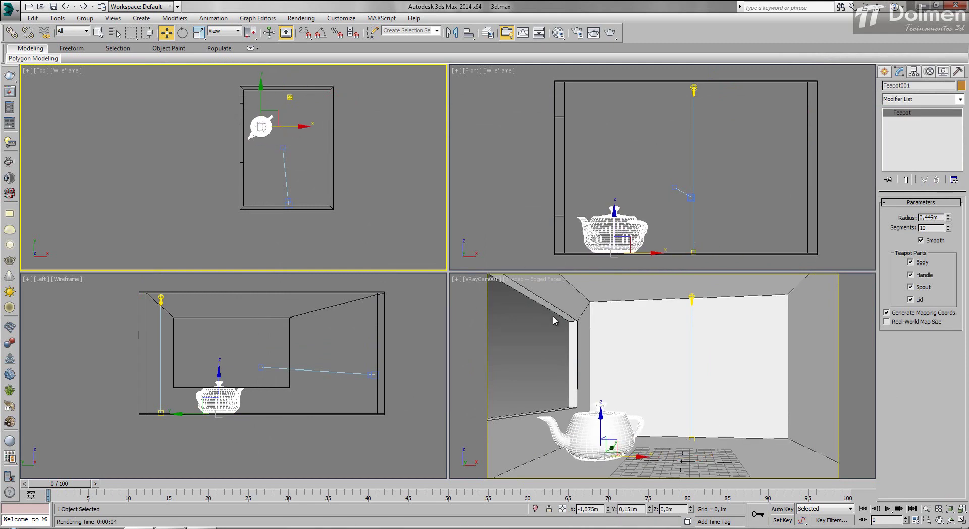
right_click(555, 318)
left_click(611, 34)
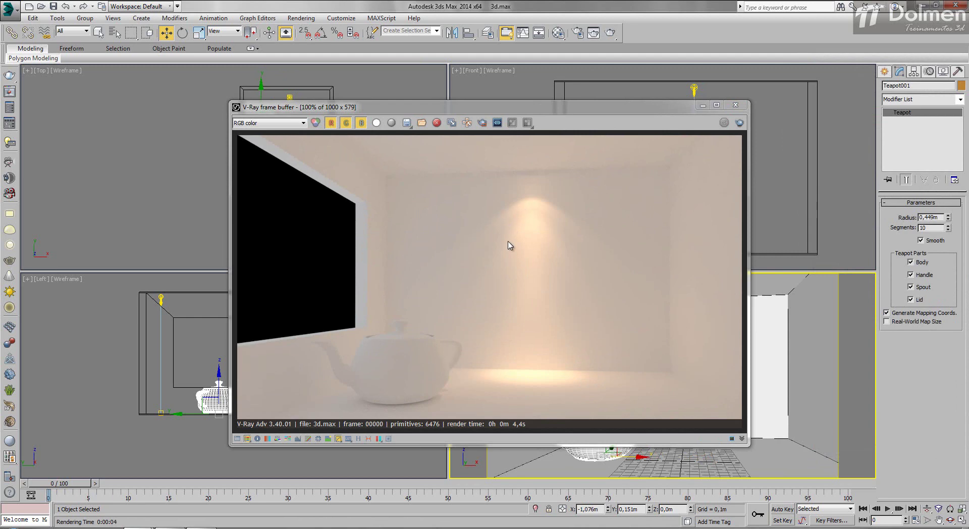
Undo the teapot's move, place the VRayIES light and its target directly over the teapot, and render the camera view.
left_click(735, 105)
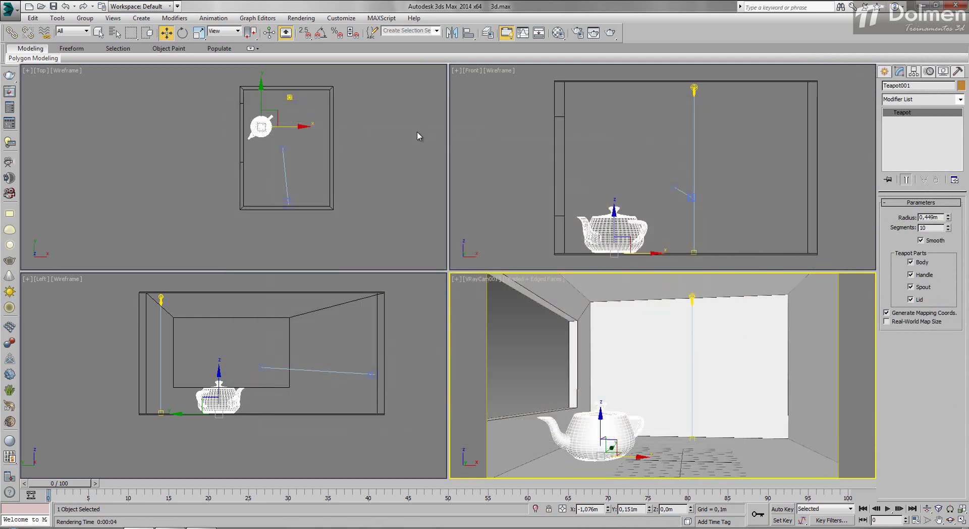
left_click(365, 105)
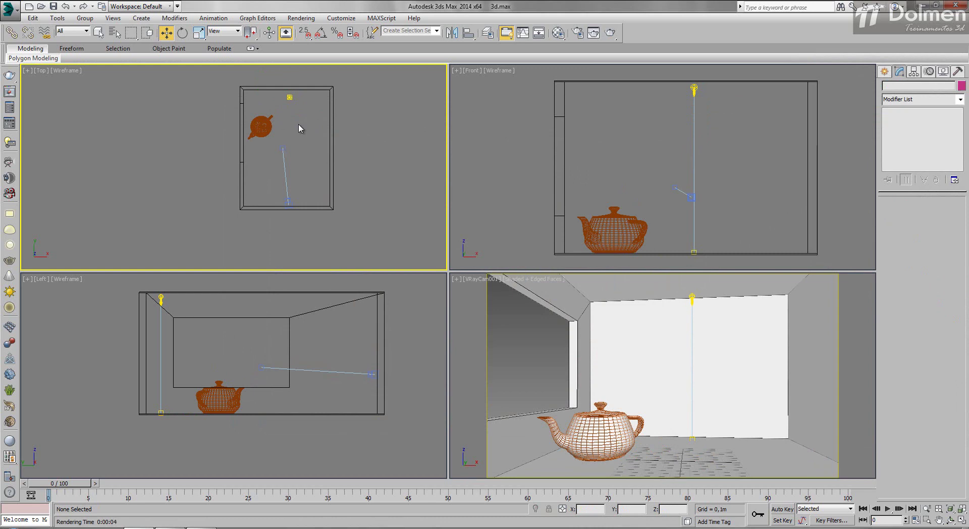
left_click_drag(278, 116, 302, 117)
left_click(289, 97)
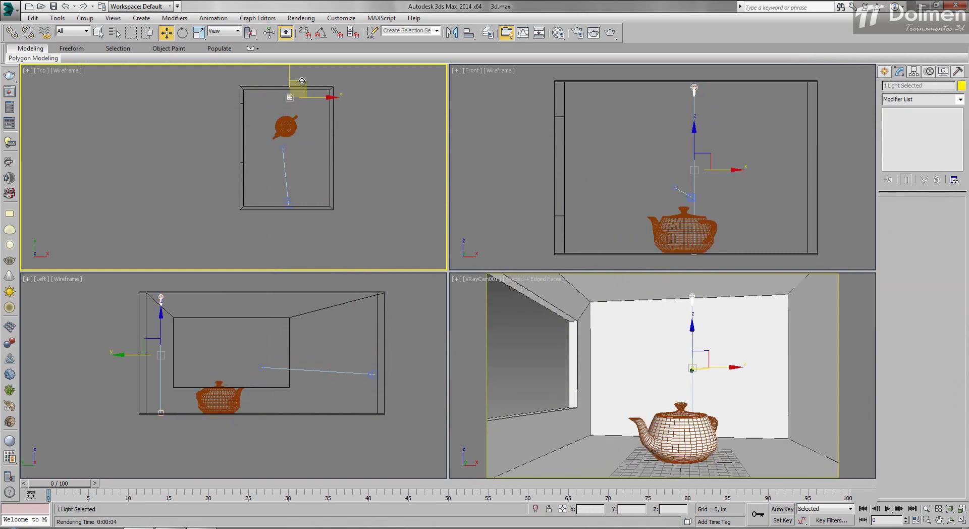
left_click_drag(302, 81, 299, 111)
left_click(676, 377)
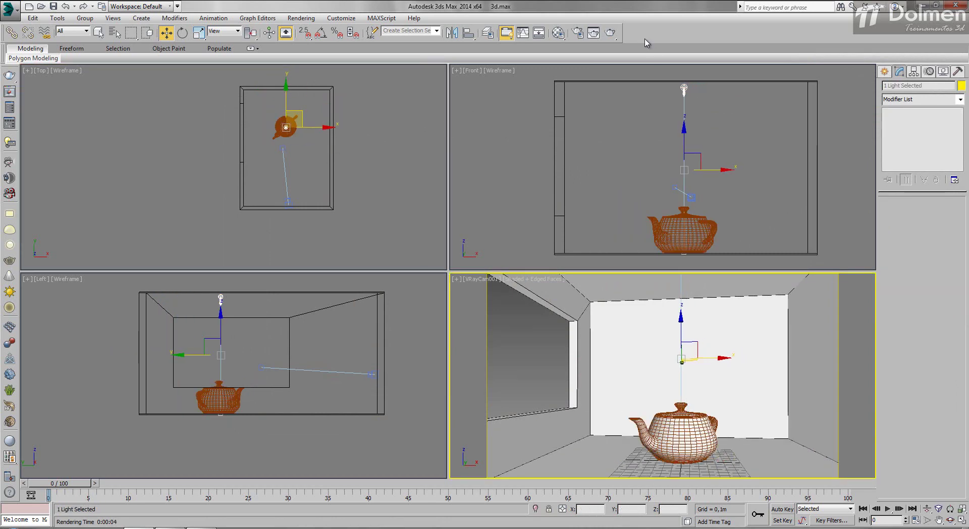
left_click(611, 33)
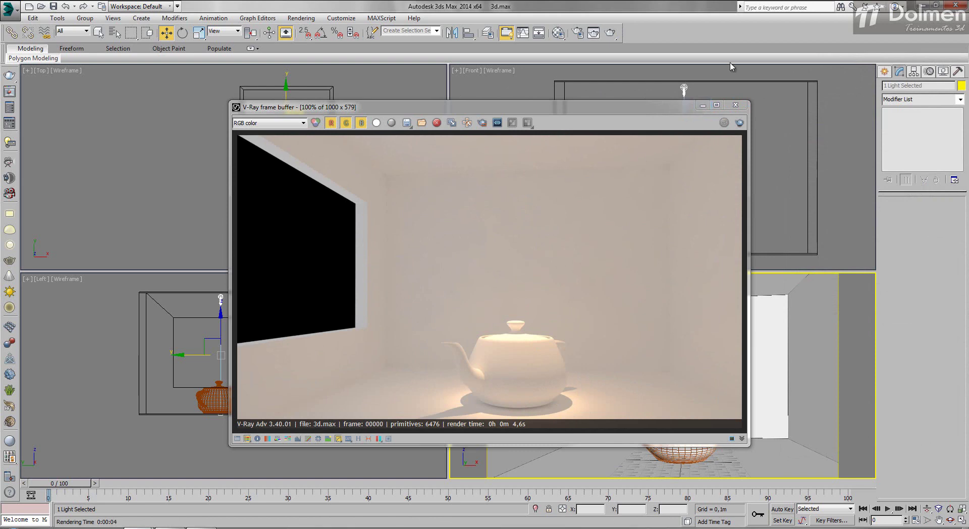
Minimize the V-Ray frame buffer and delete the teapot from the room.
left_click(703, 106)
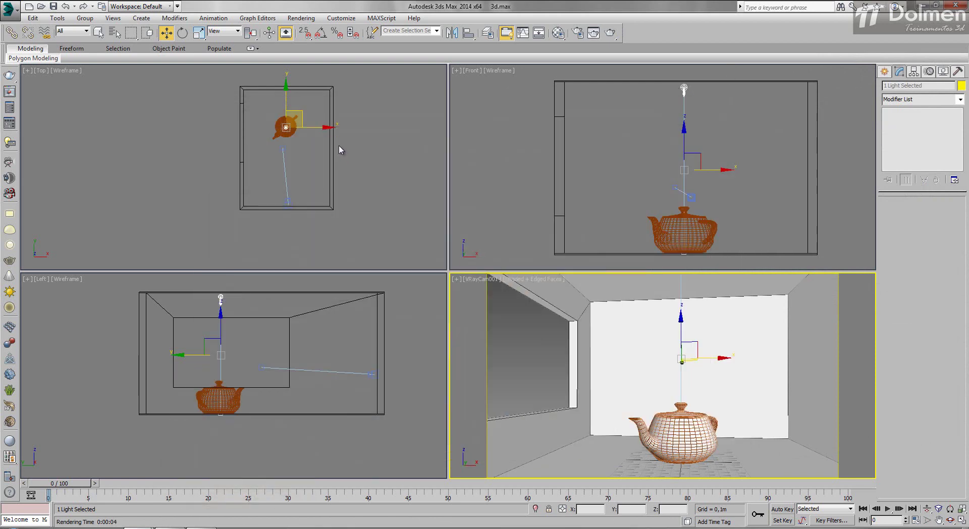
left_click(333, 147)
left_click(275, 134)
right_click(273, 134)
left_click(299, 109)
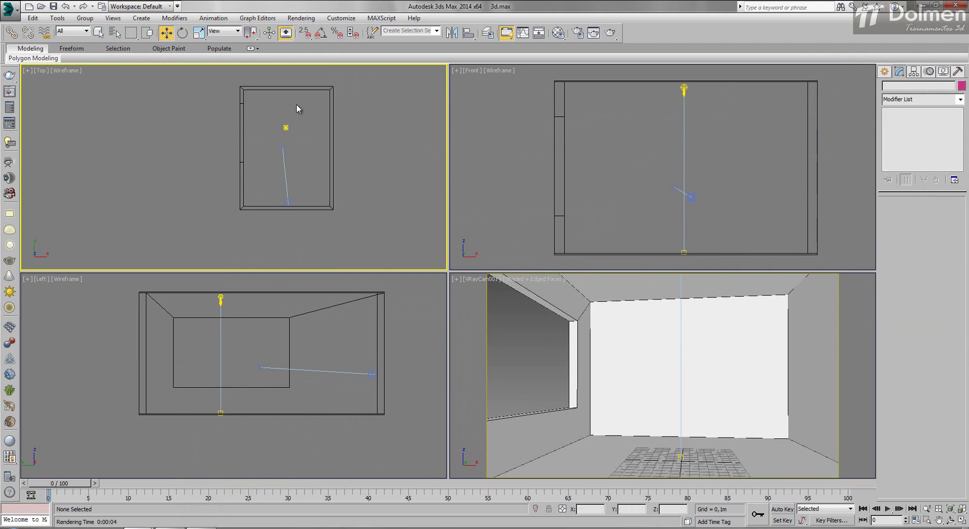
Move the light with its target near the back wall and clone it sideways as one independent copy.
left_click(287, 127)
mouse_move(295, 113)
left_mouse_down()
mouse_move(334, 71)
mouse_move(332, 97)
mouse_move(286, 97)
left_mouse_up()
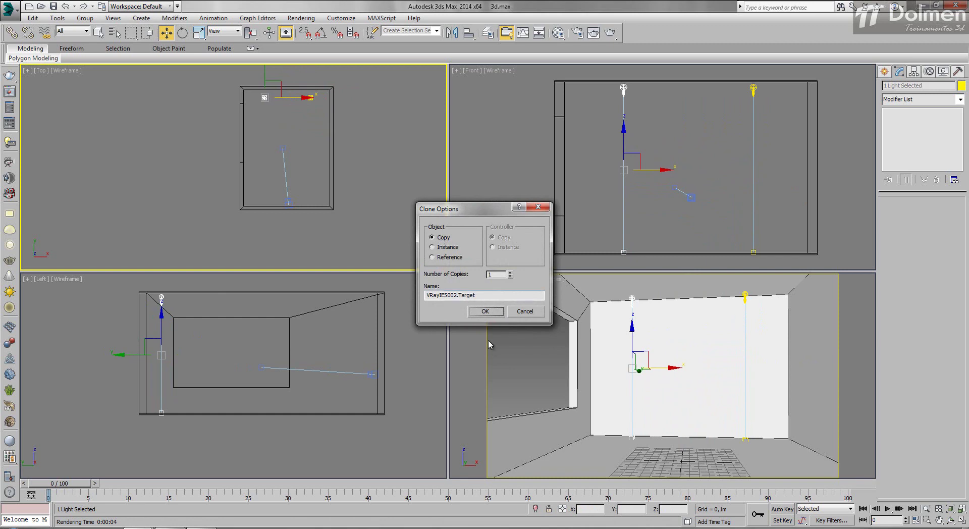
left_click(490, 315)
Load the 5.IES profile into the copied light VRayIES002 and adjust its intensity value.
left_click(624, 89)
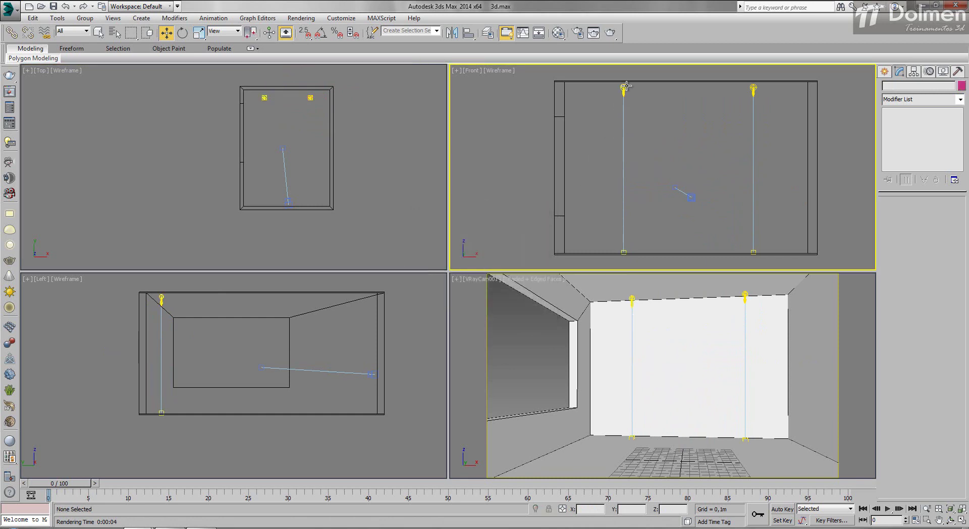
left_click(938, 254)
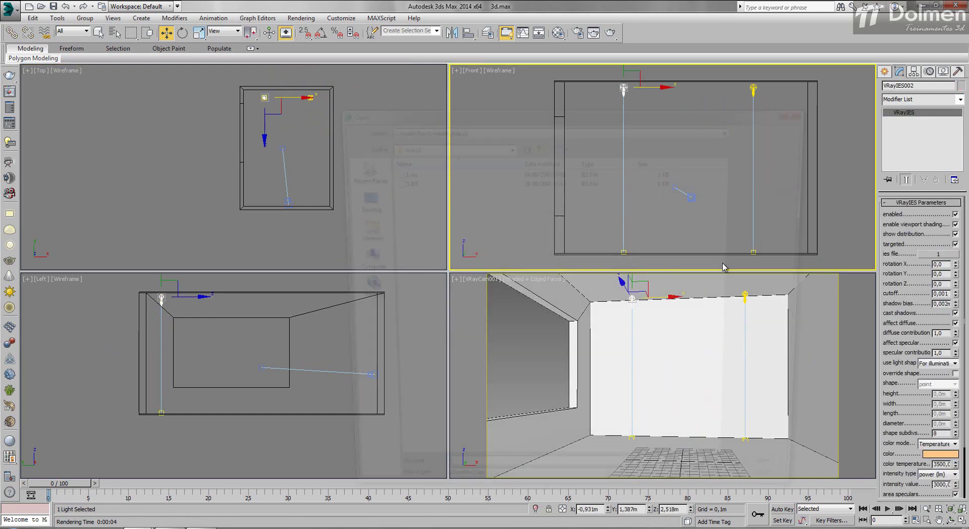
left_click(399, 181)
double_click(399, 181)
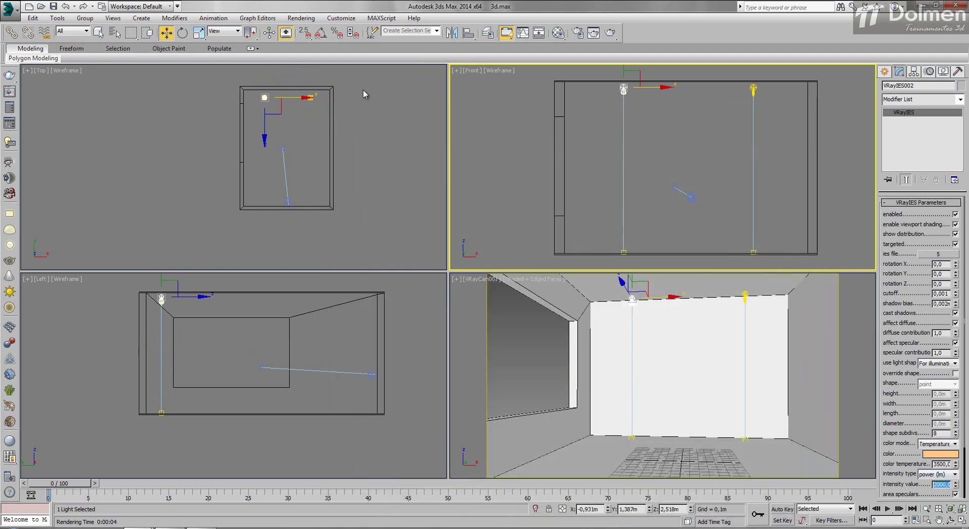
Set the original light VRayIES001's color temperature to 8500 and render the camera view with both lights.
left_click(742, 324)
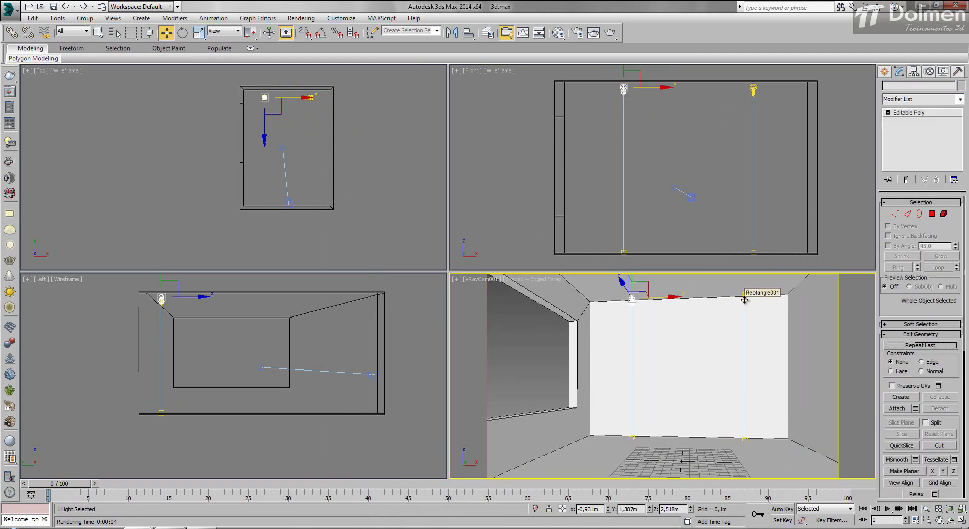
left_click(754, 91)
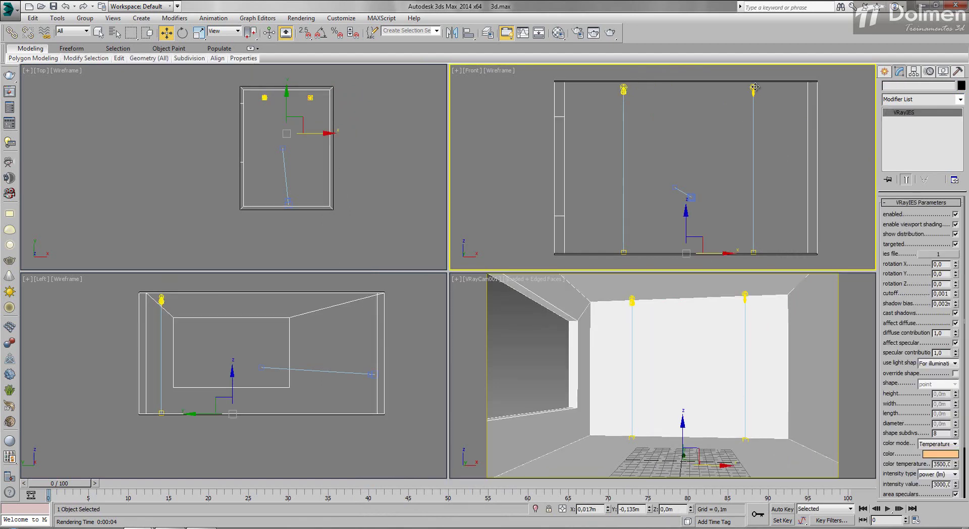
double_click(943, 464)
type("8500")
key("Return")
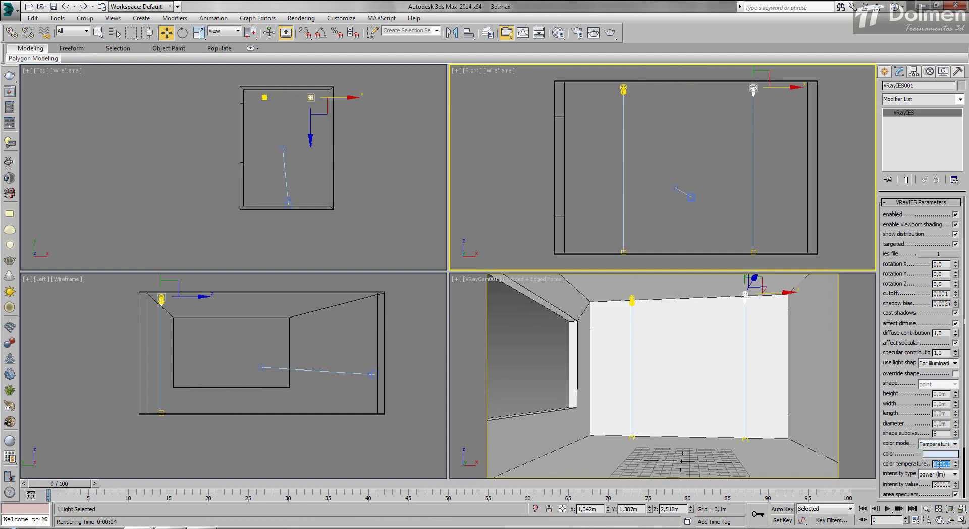
right_click(609, 328)
left_click(611, 33)
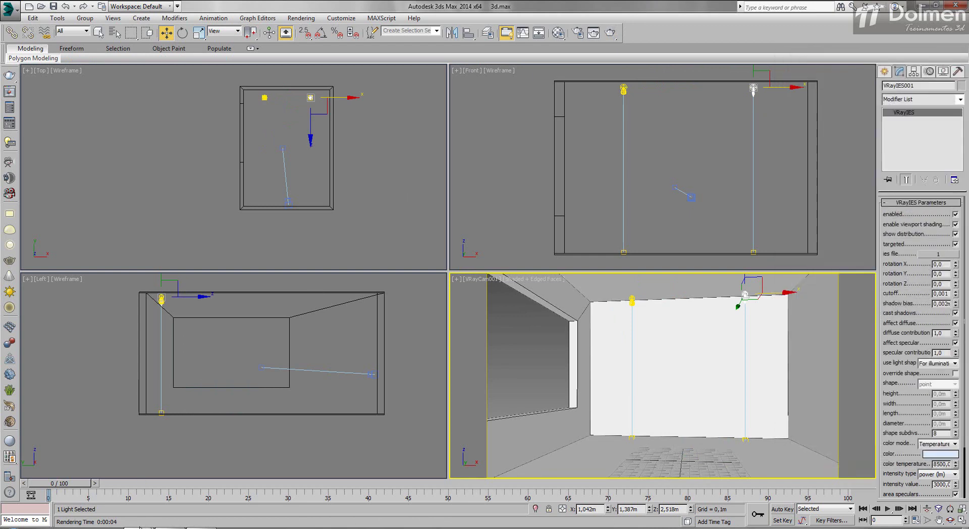
left_click(201, 492)
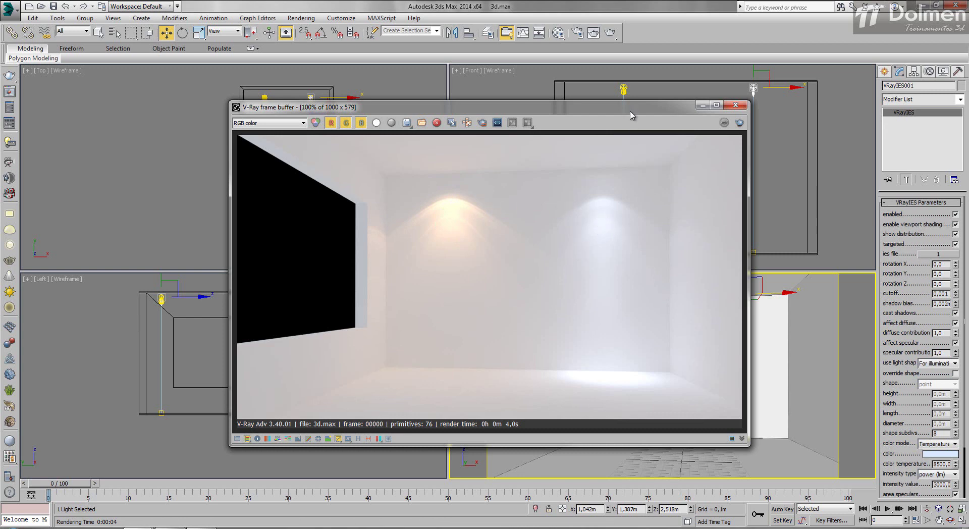
Set VRayIES001's intensity value to 2000 and re-render the camera view.
left_click_drag(631, 113, 733, 105)
key("F10")
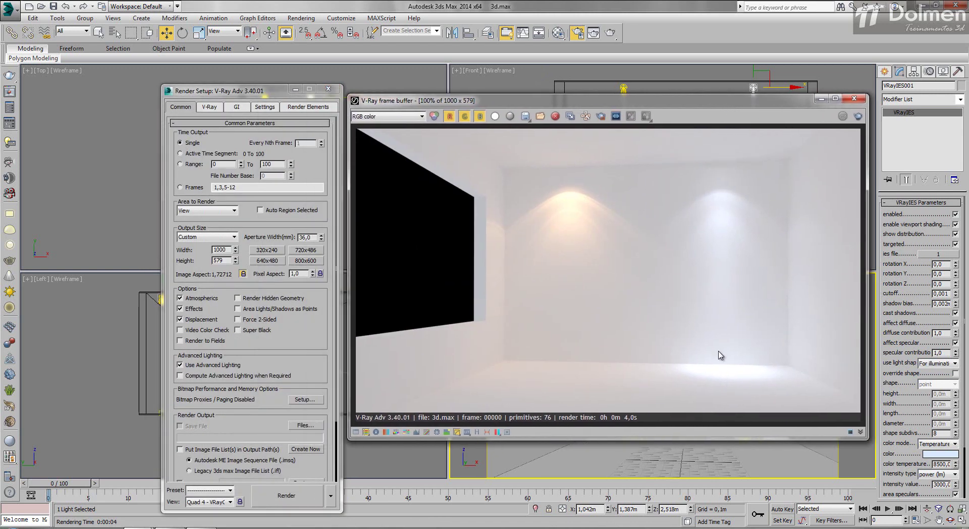
left_click(939, 485)
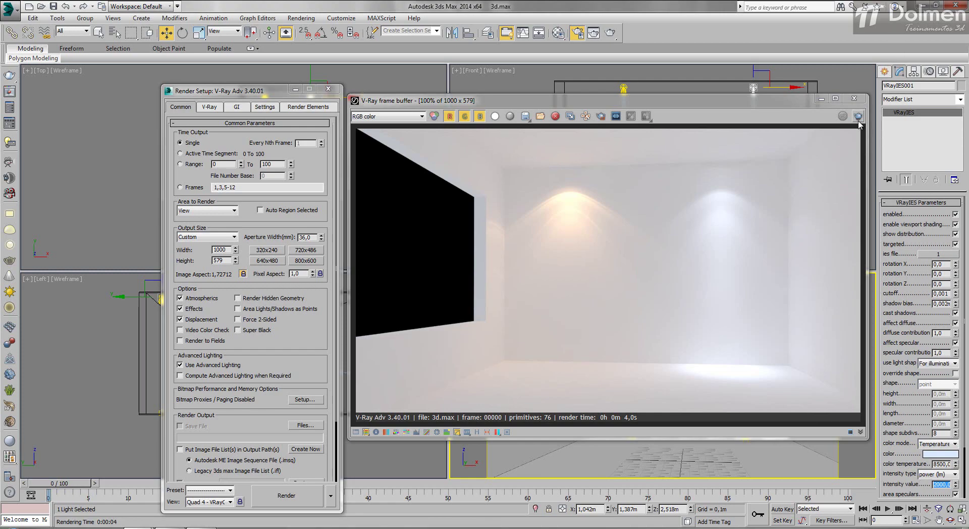
key("shift+q")
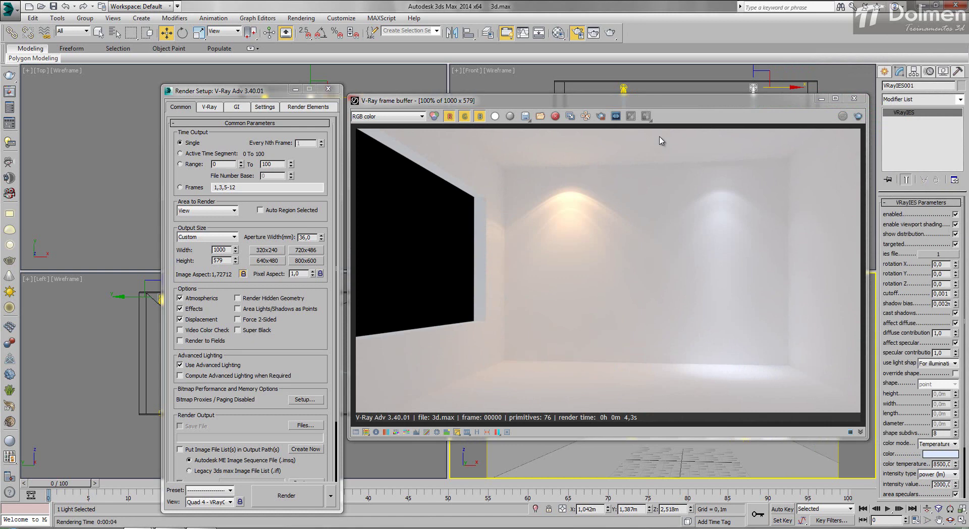
Minimize the render settings, move VRayIES001 and its target closer to the back wall, and re-render the camera view.
left_click(296, 89)
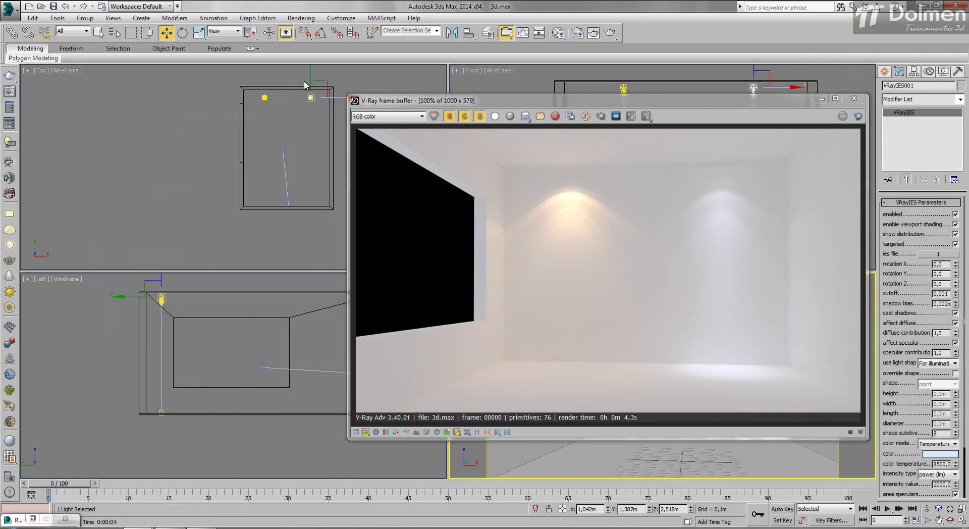
scroll(305, 83, "up", 4)
left_click_drag(319, 107, 306, 79)
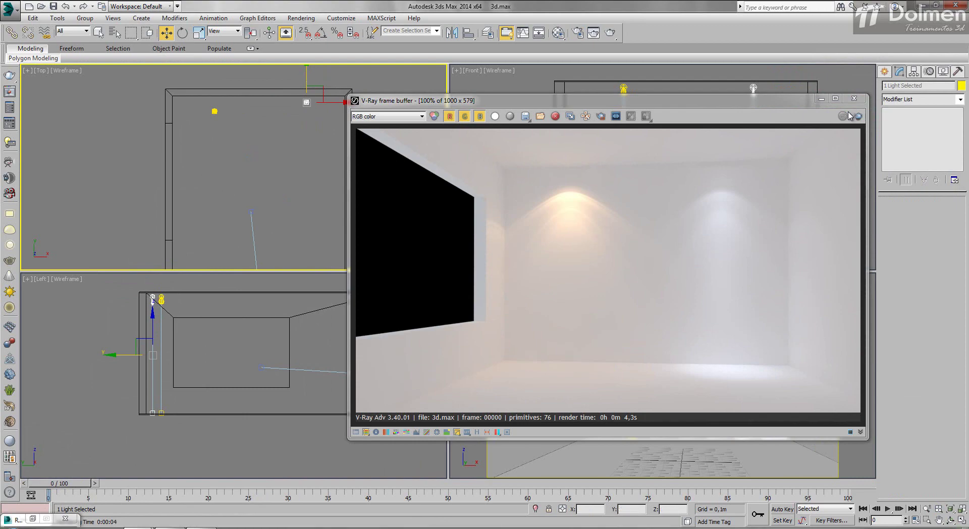
right_click(746, 464)
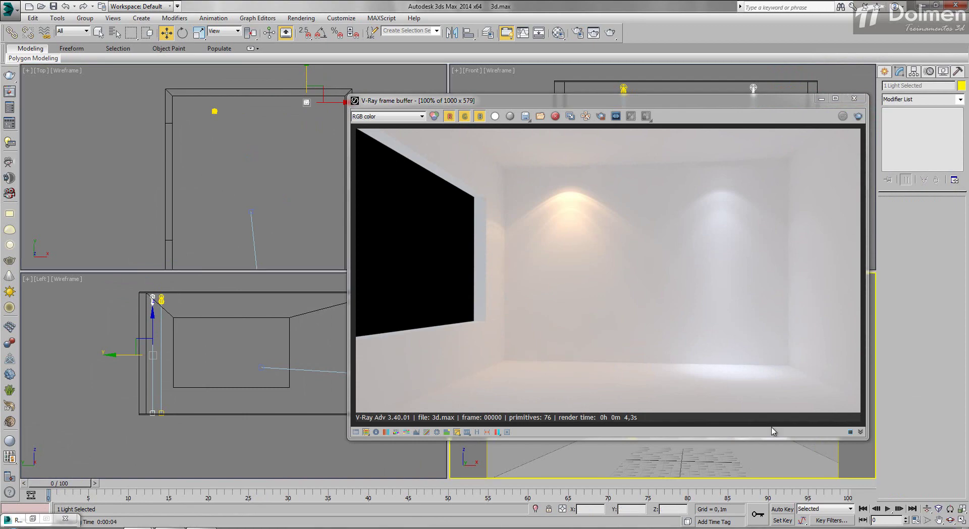
left_click(858, 117)
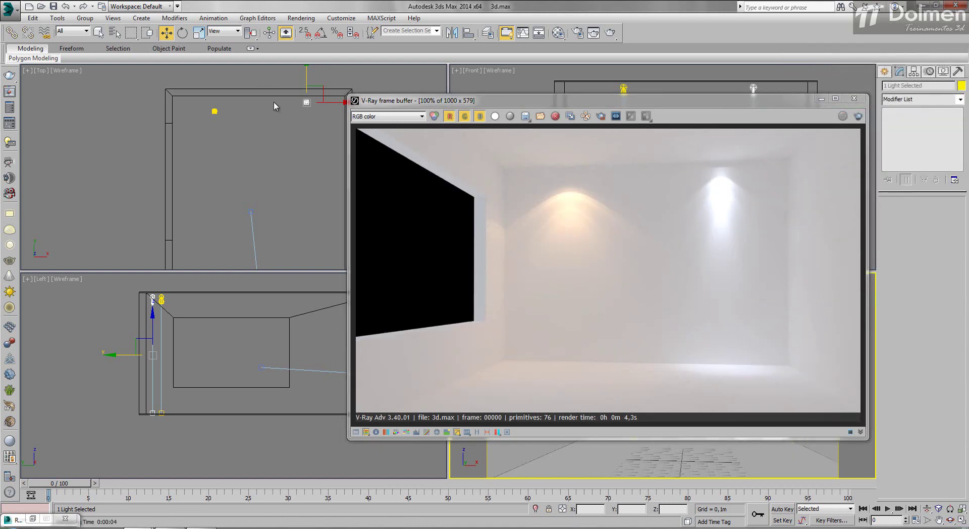
Shift VRayIES001 and its target slightly away from the back wall and start a new render.
left_click_drag(307, 76, 307, 80)
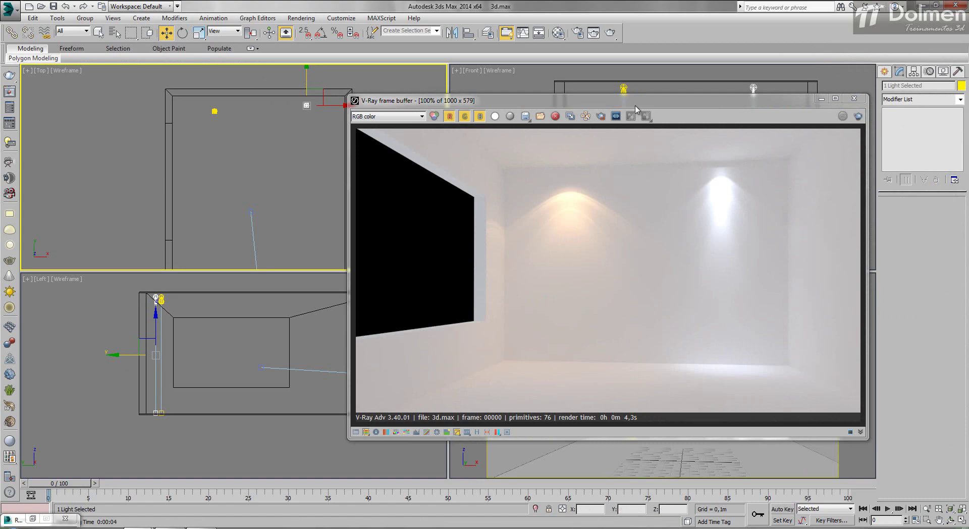
left_click(858, 117)
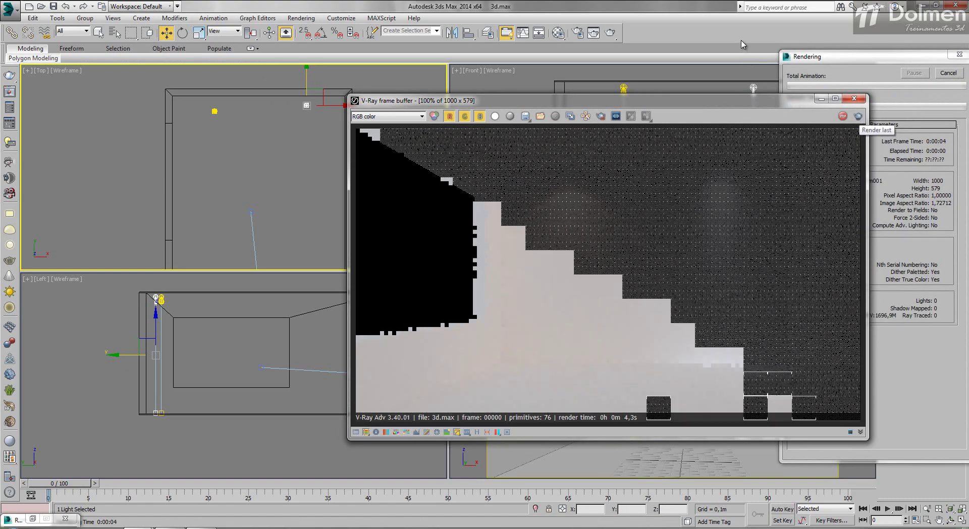